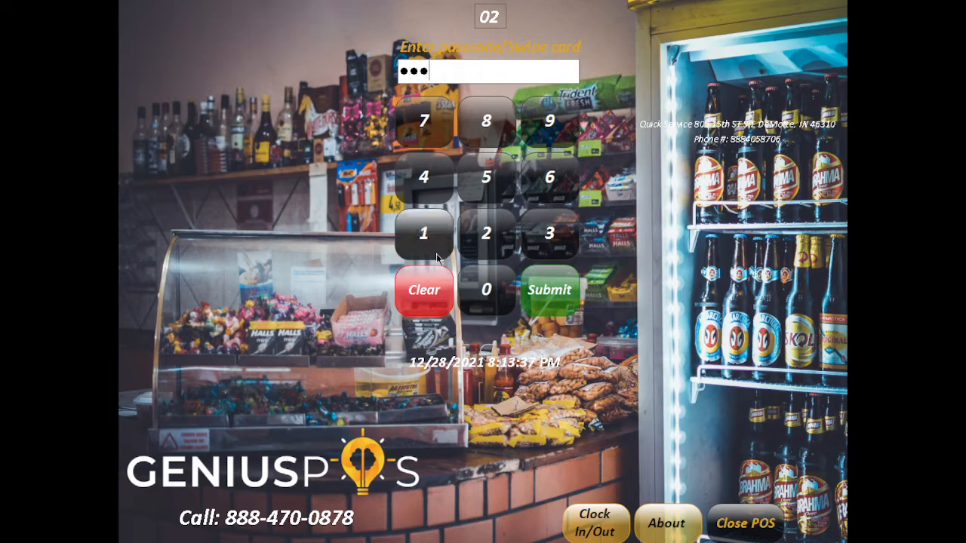
Sign in with the employee passcode and open the item search of the back office inventory manager.
click(432, 258)
click(526, 285)
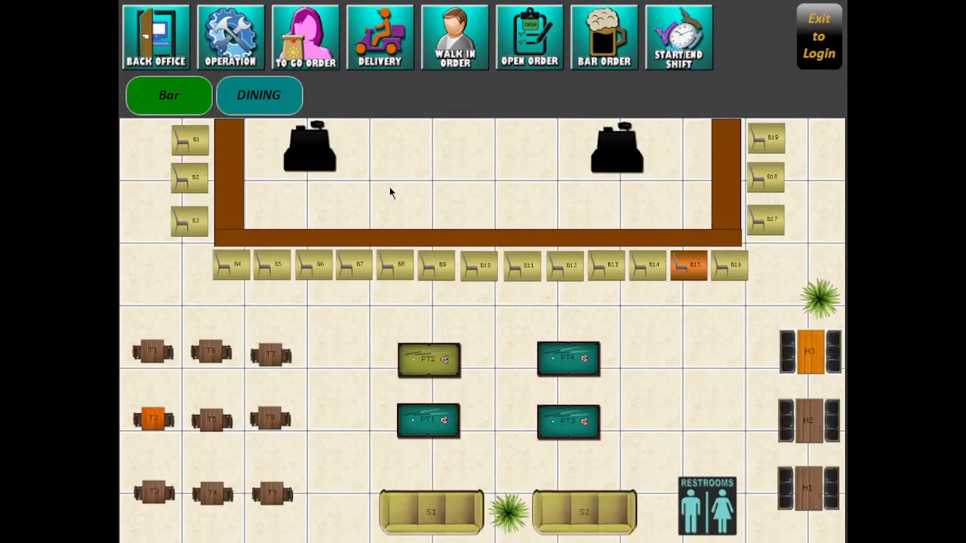
click(160, 47)
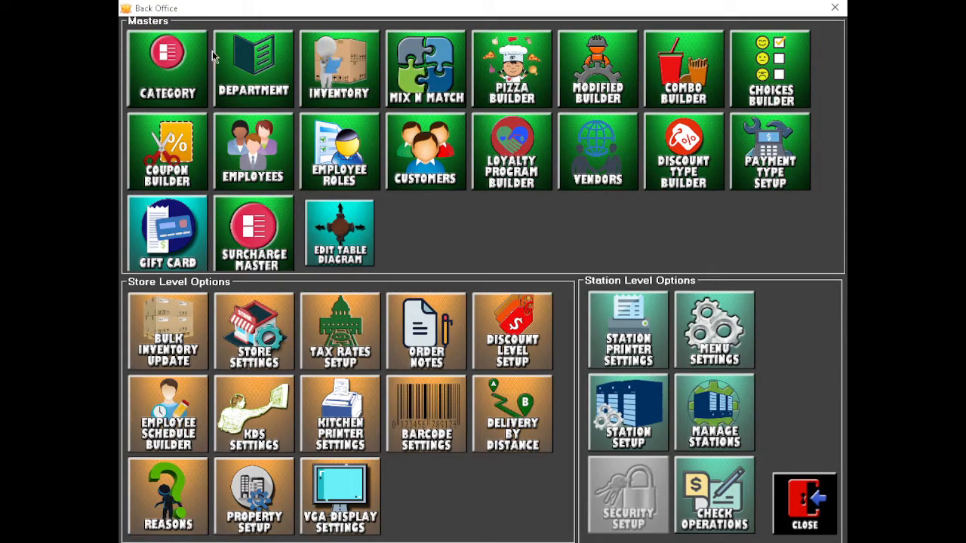
click(326, 72)
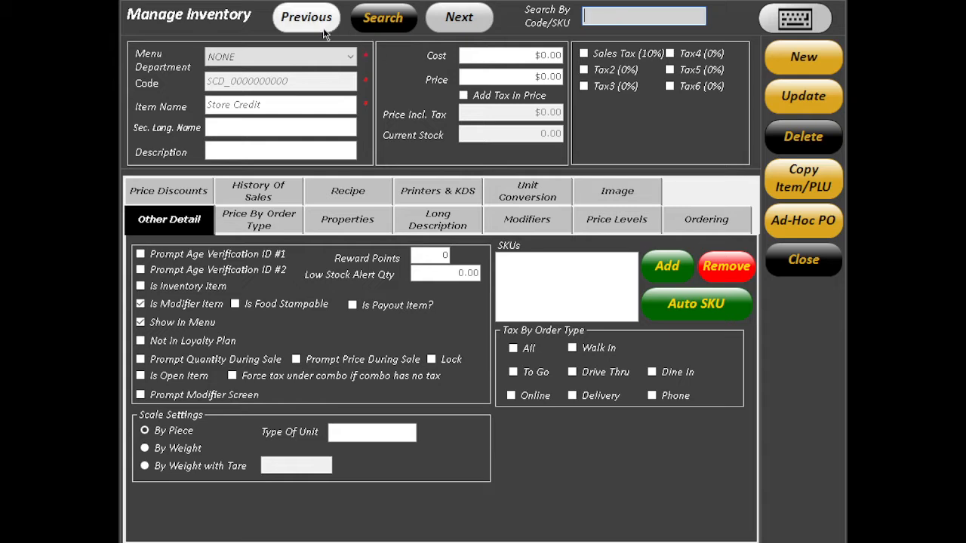
click(448, 23)
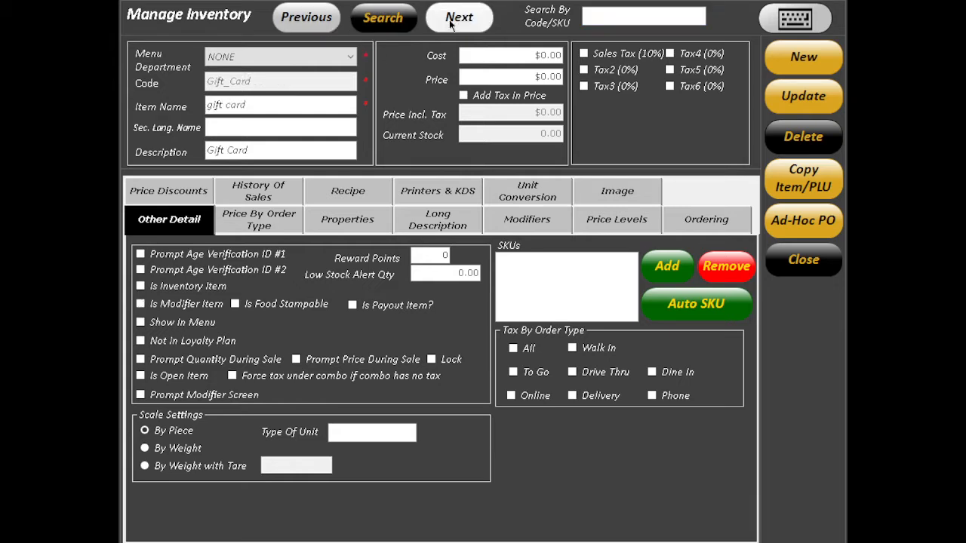
click(385, 25)
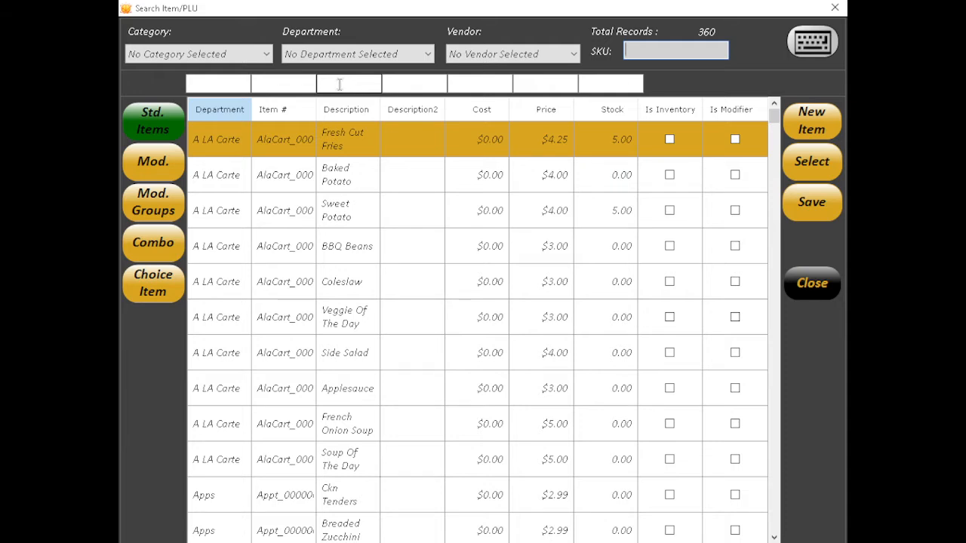
Filter the item list by the Beer department and reset the department filter to No Department Selected.
click(240, 58)
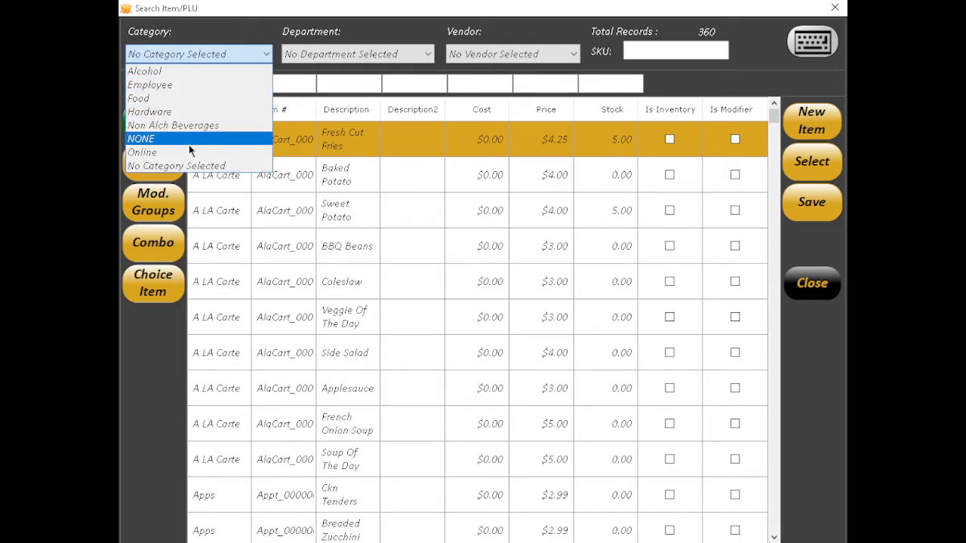
click(320, 57)
click(321, 57)
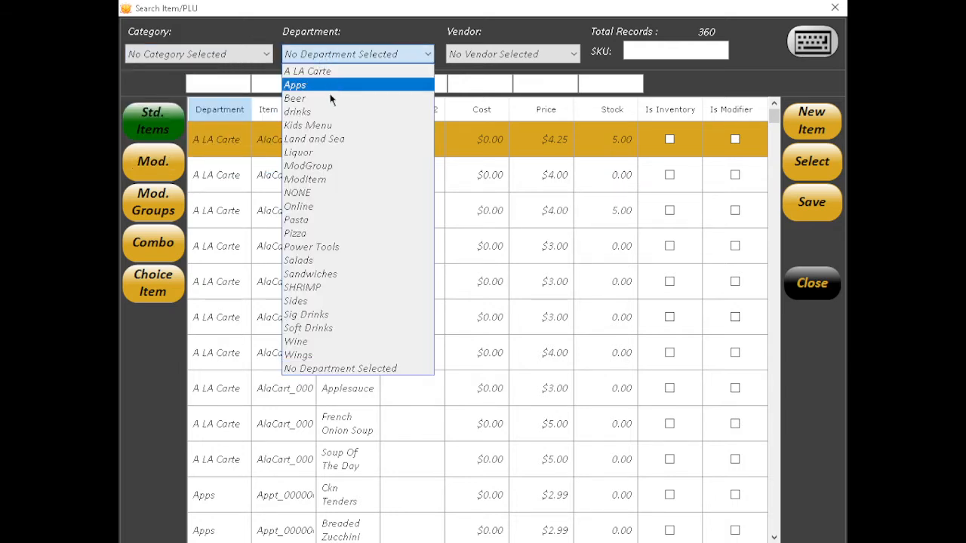
click(333, 98)
click(342, 58)
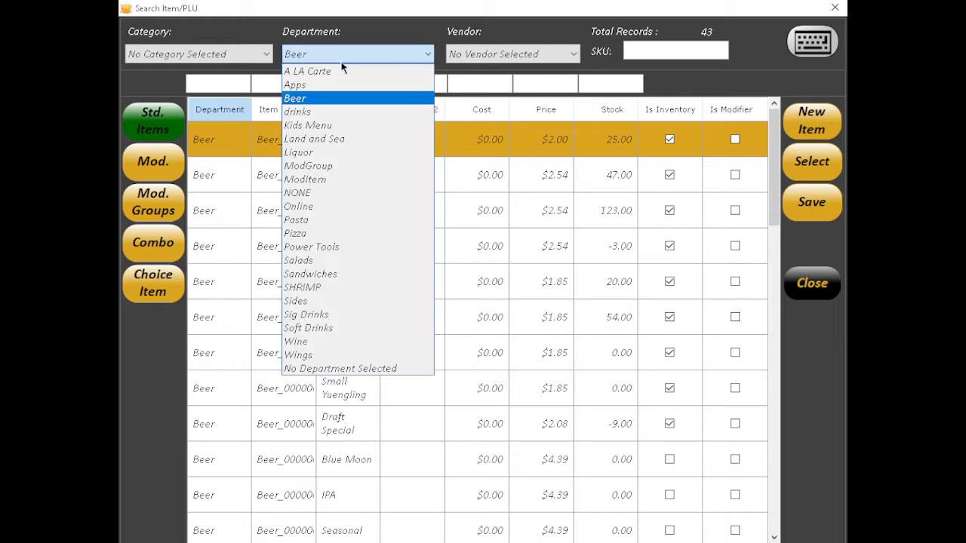
click(395, 61)
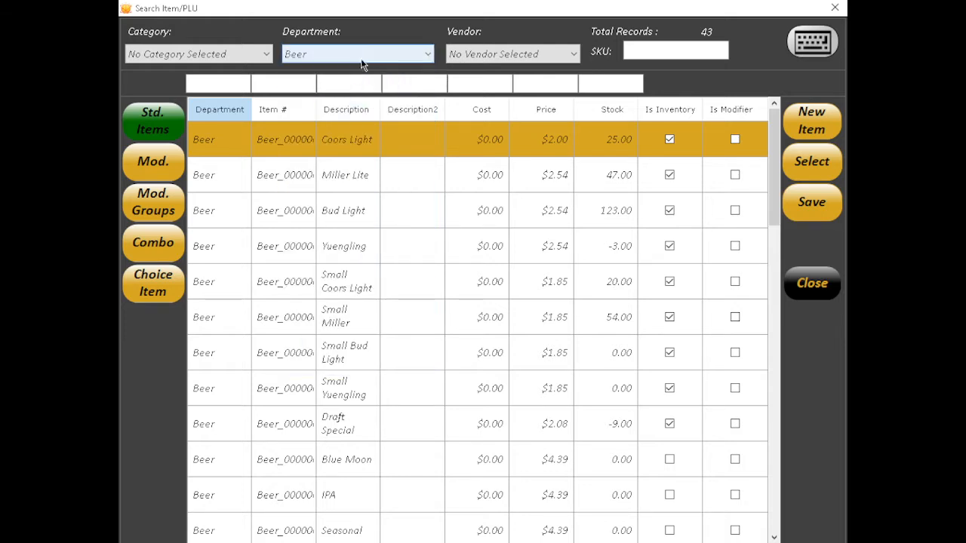
click(361, 60)
click(351, 370)
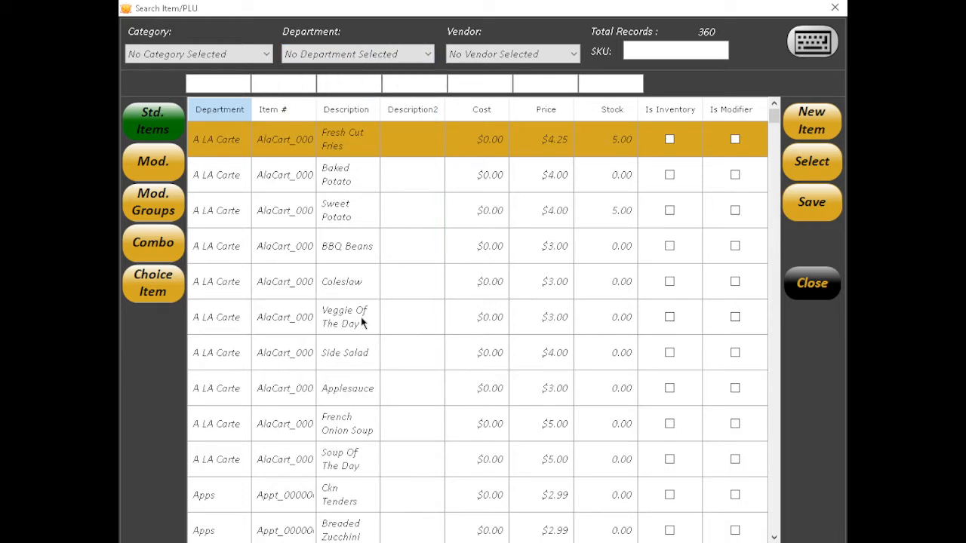
Search the item descriptions for "tender" and open the Ckn Tenders item from the Apps department.
click(341, 84)
text(tender)
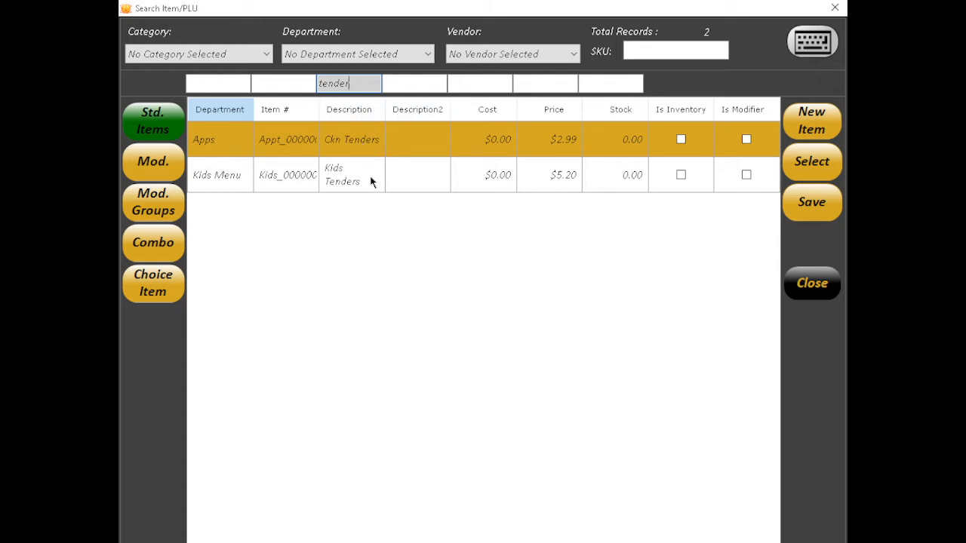
click(357, 142)
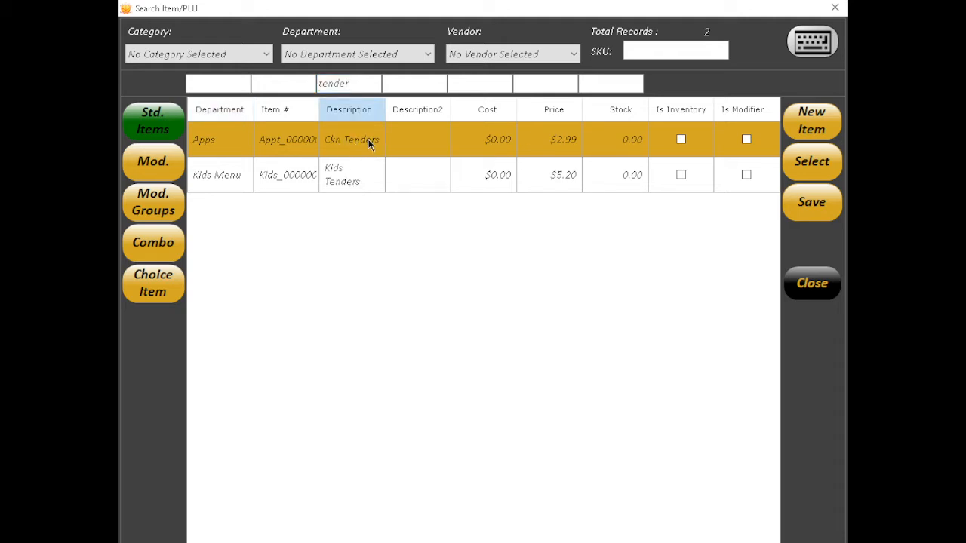
click(810, 172)
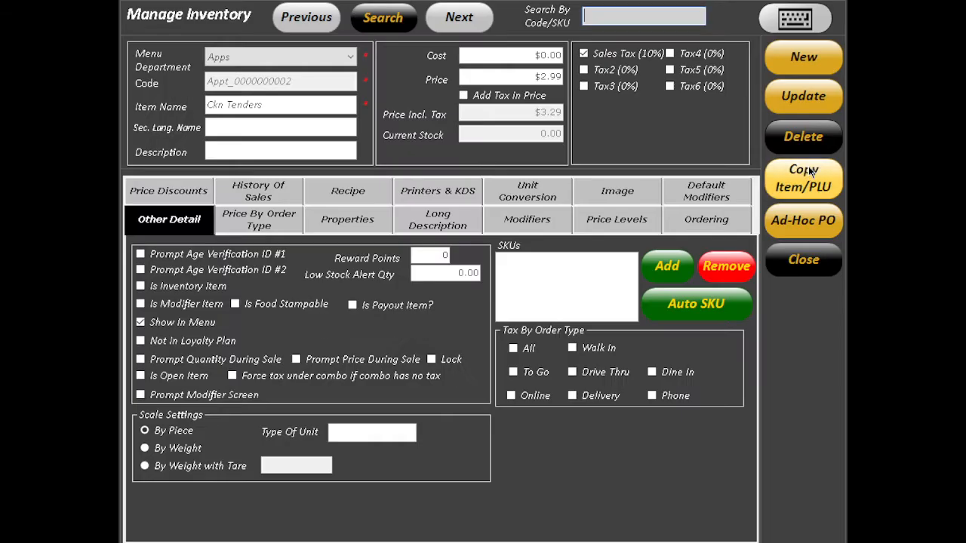
Set the price of Ckn Tenders to 3.99.
click(286, 105)
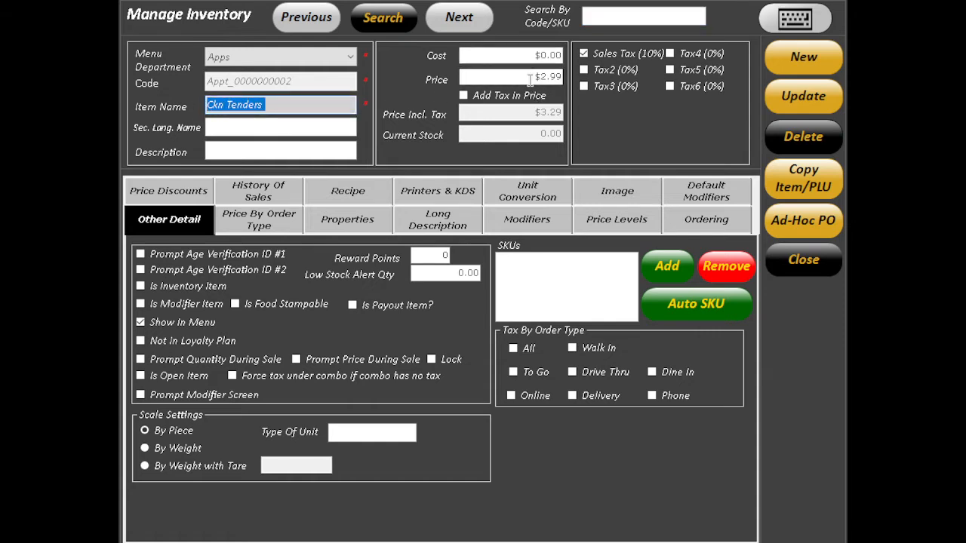
click(527, 56)
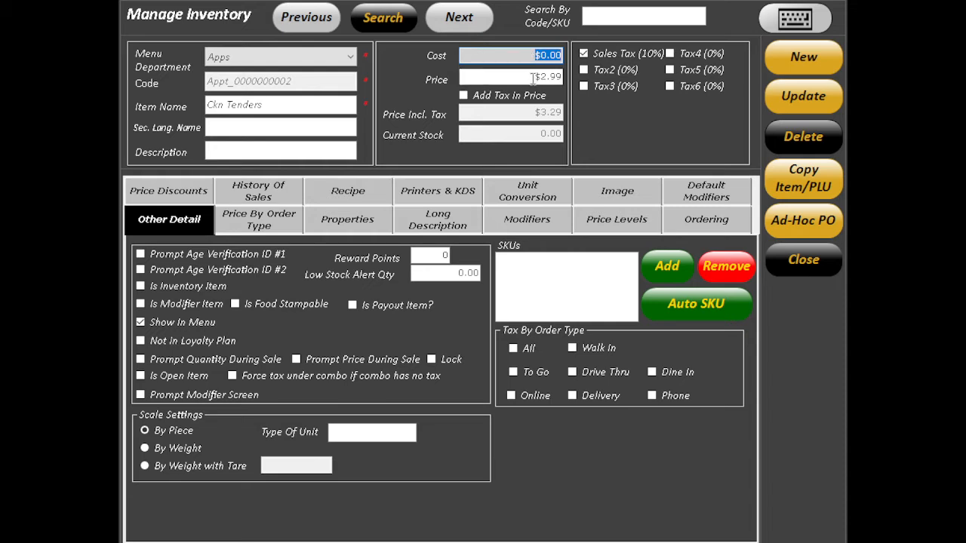
click(514, 76)
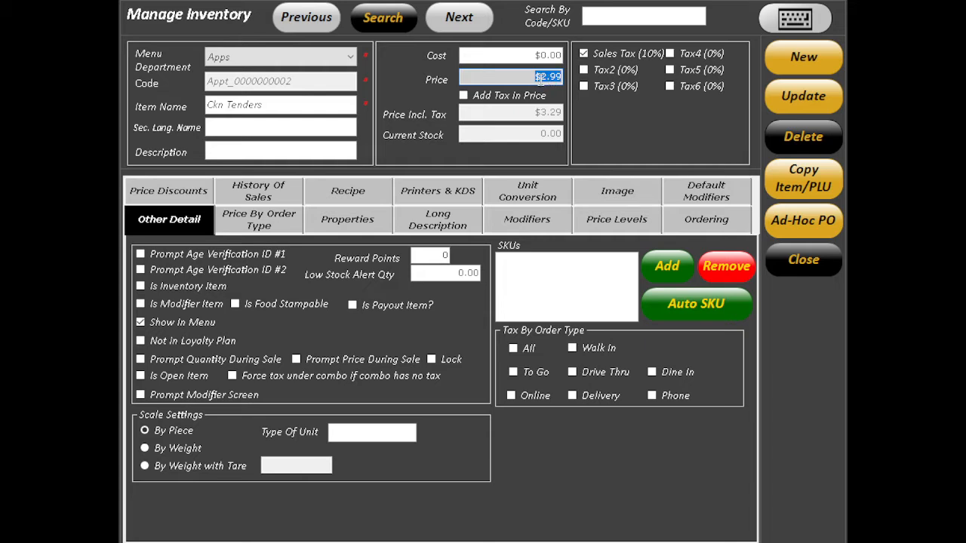
text(3.99)
click(529, 76)
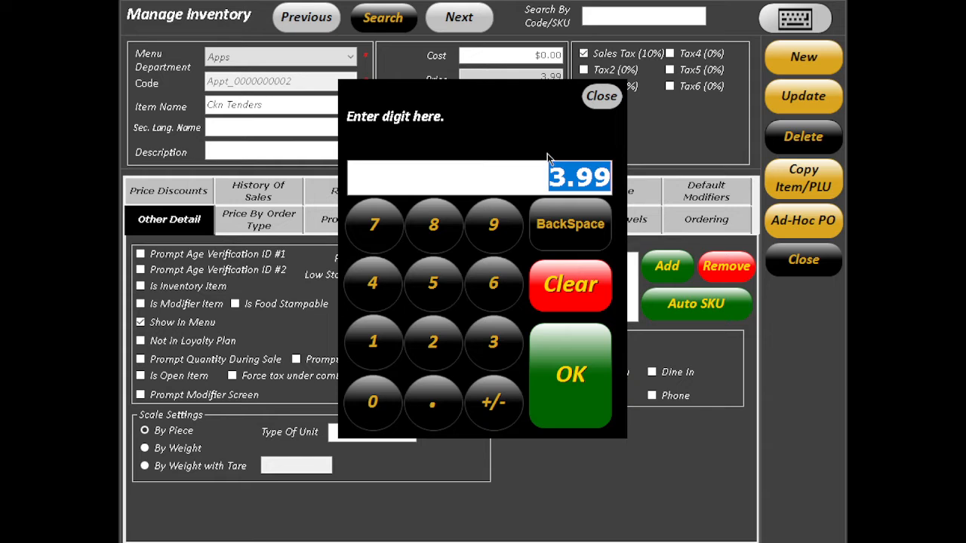
click(602, 97)
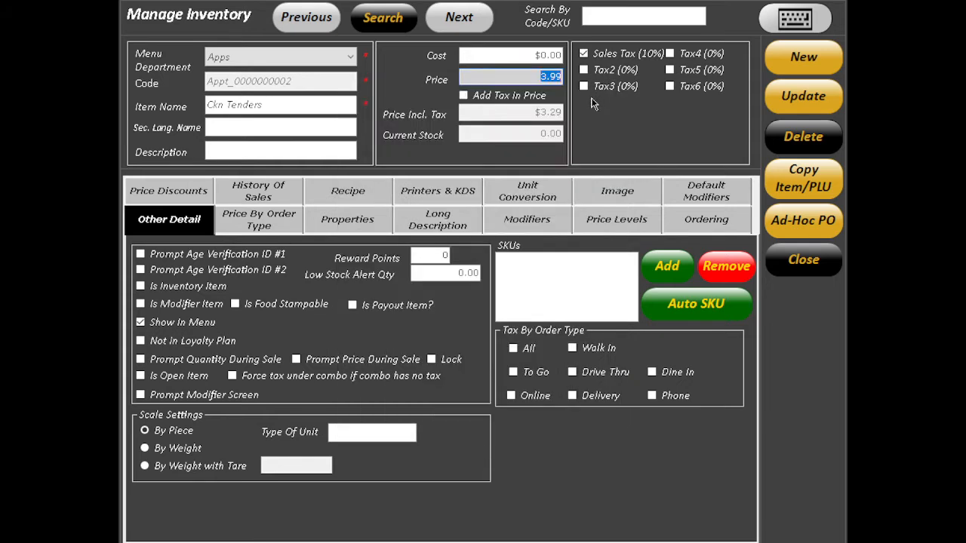
Re-enter the Ckn Tenders price as 3.99 with the on-screen keypad and save the item record.
click(540, 78)
click(794, 21)
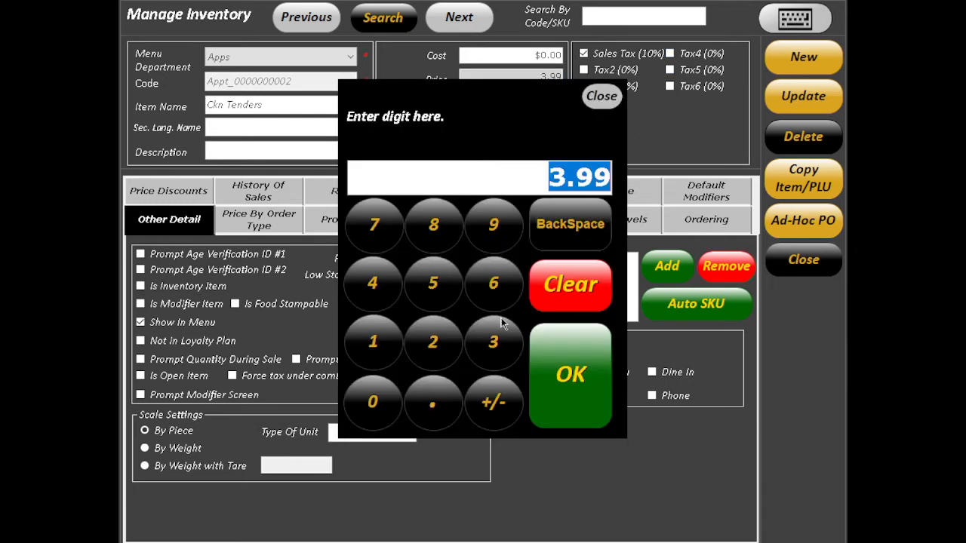
click(493, 342)
click(433, 400)
click(493, 224)
click(494, 224)
click(568, 354)
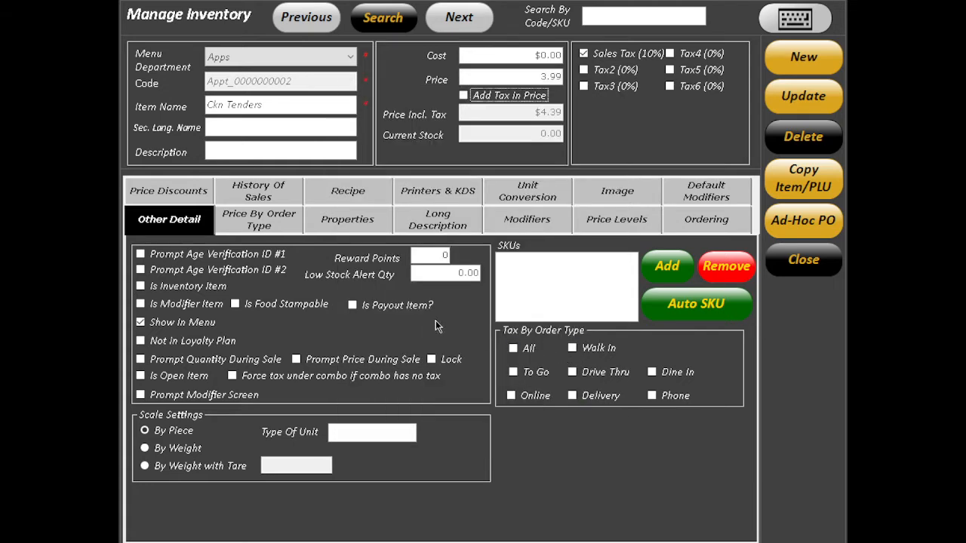
click(803, 96)
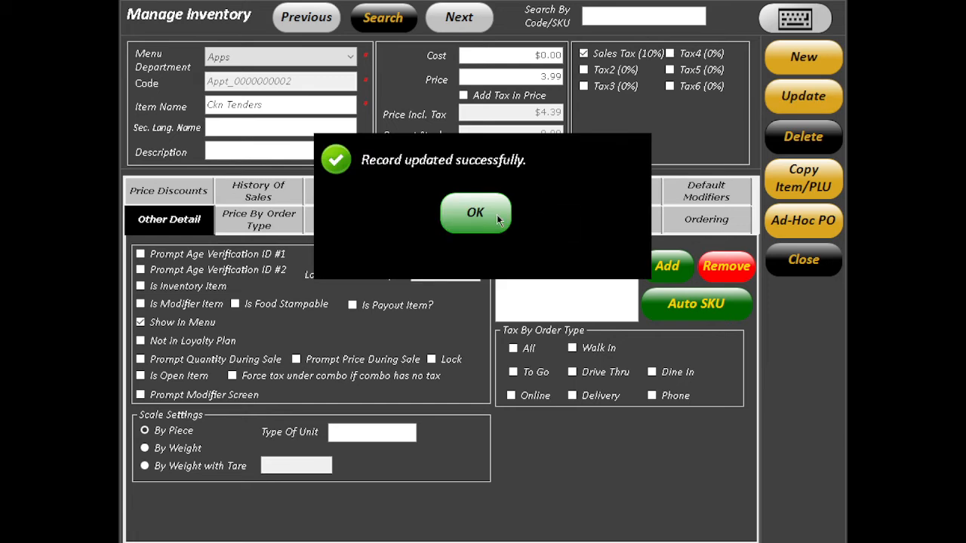
click(497, 214)
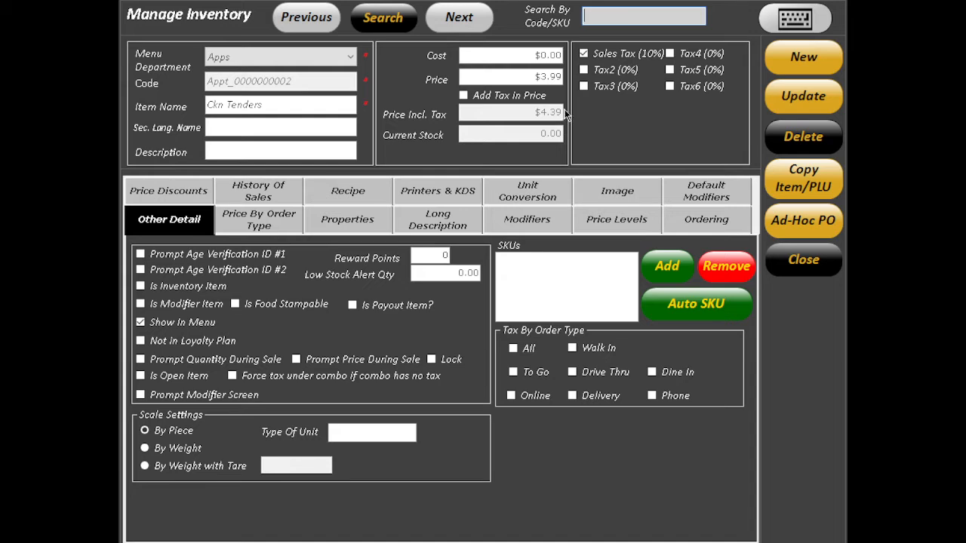
Enable Add Tax in Price for Ckn Tenders, set the price including tax to 4.00, and save the record.
click(519, 97)
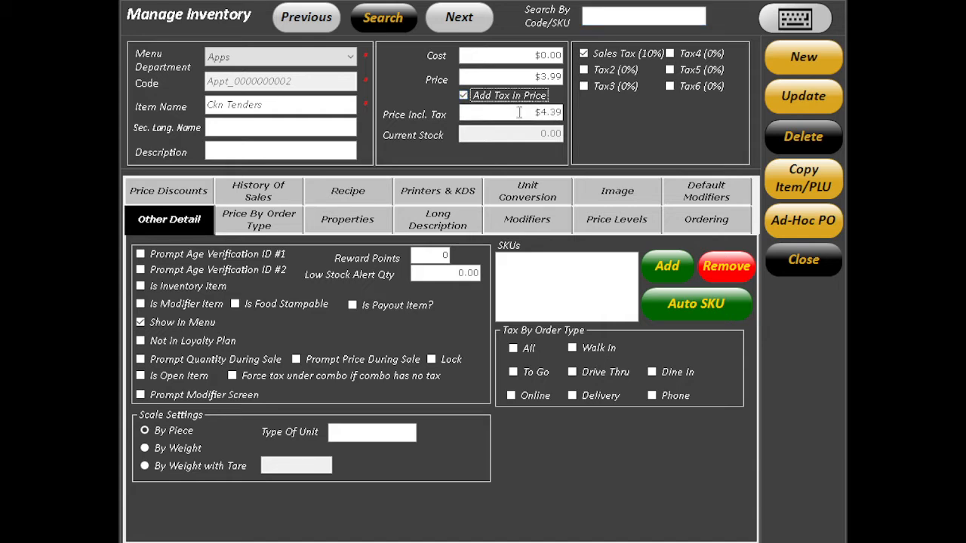
drag(519, 111, 581, 121)
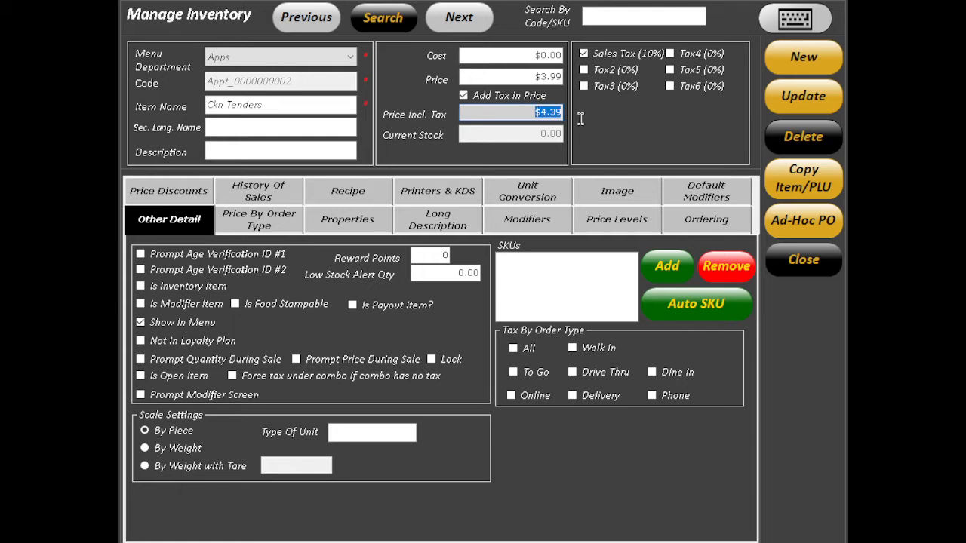
text(4.00)
click(524, 57)
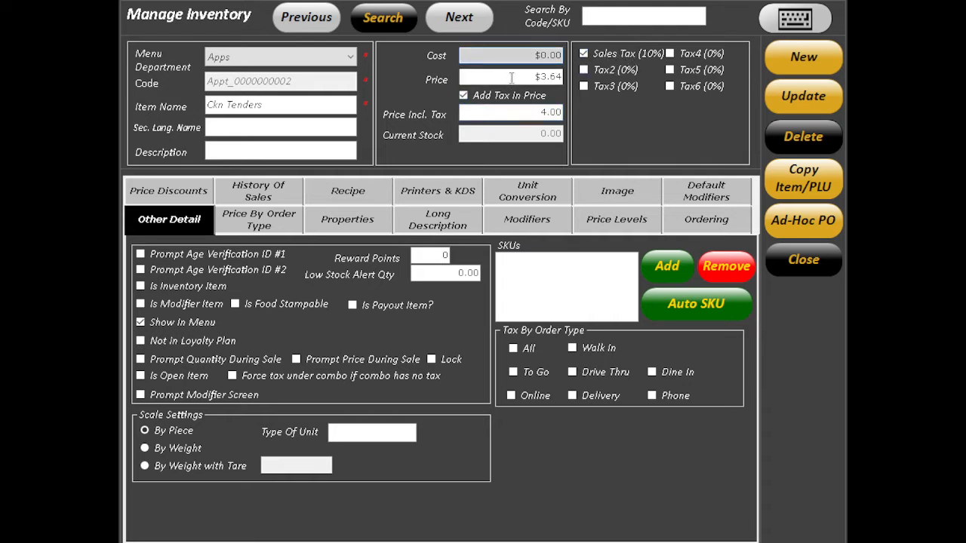
click(512, 79)
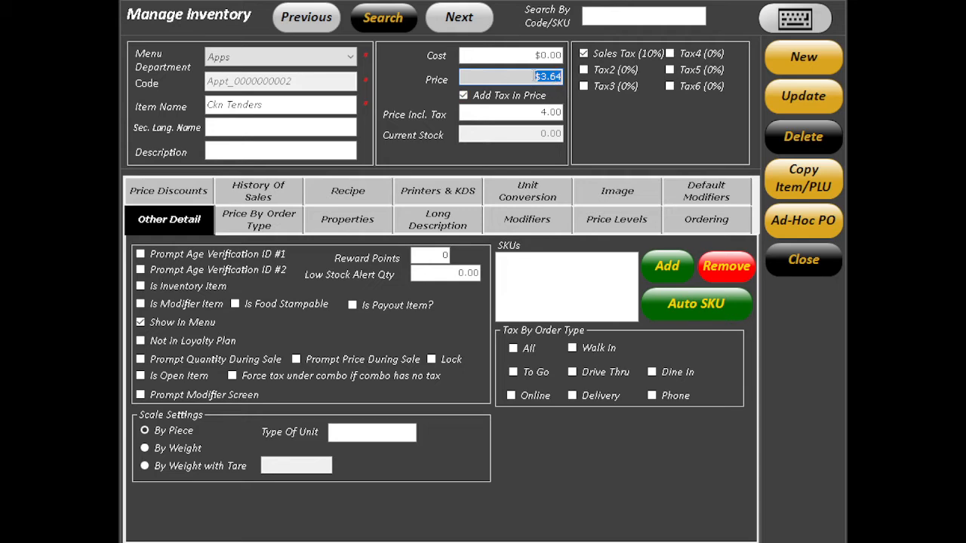
click(547, 111)
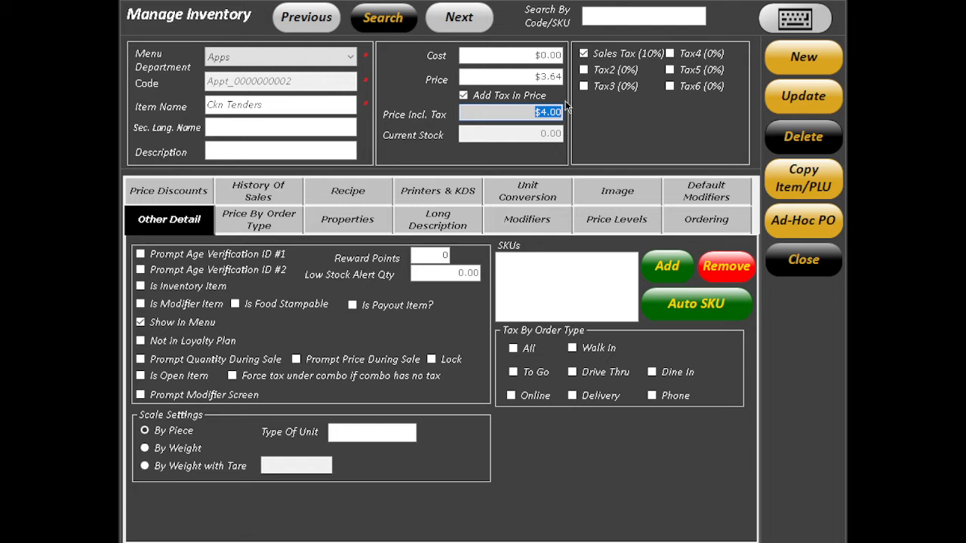
click(803, 96)
click(480, 211)
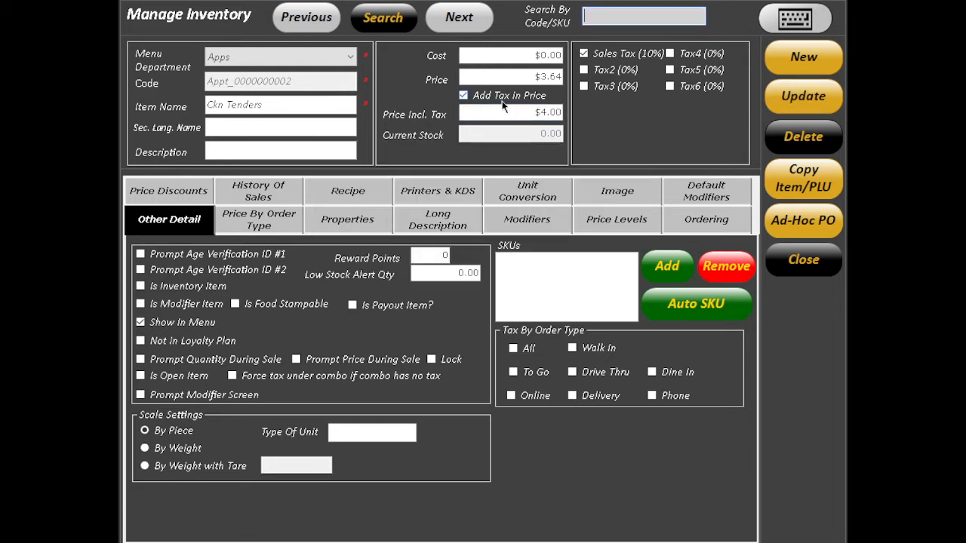
Enable the lunch hours price for Ckn Tenders at 3.99 and enter 4.99 as its dinner hours price.
click(188, 193)
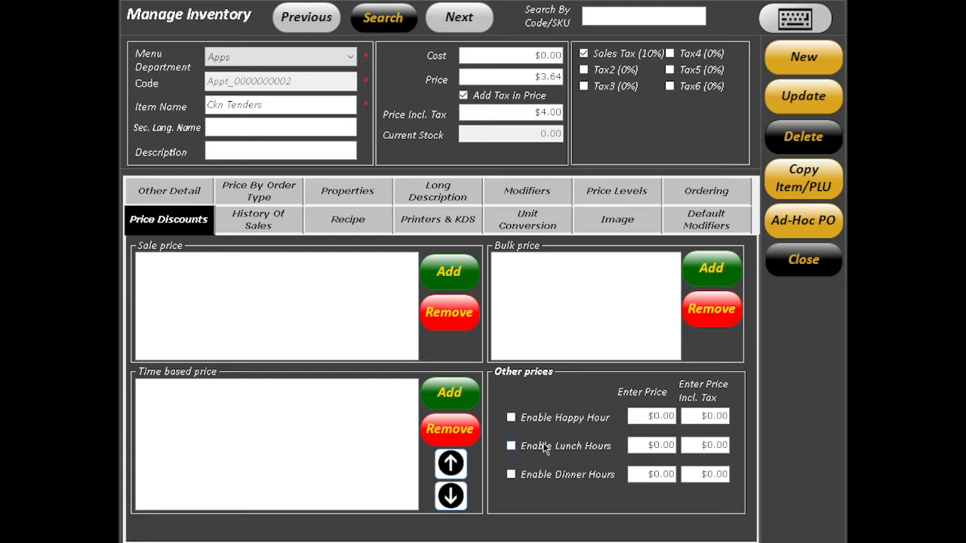
click(562, 449)
click(640, 445)
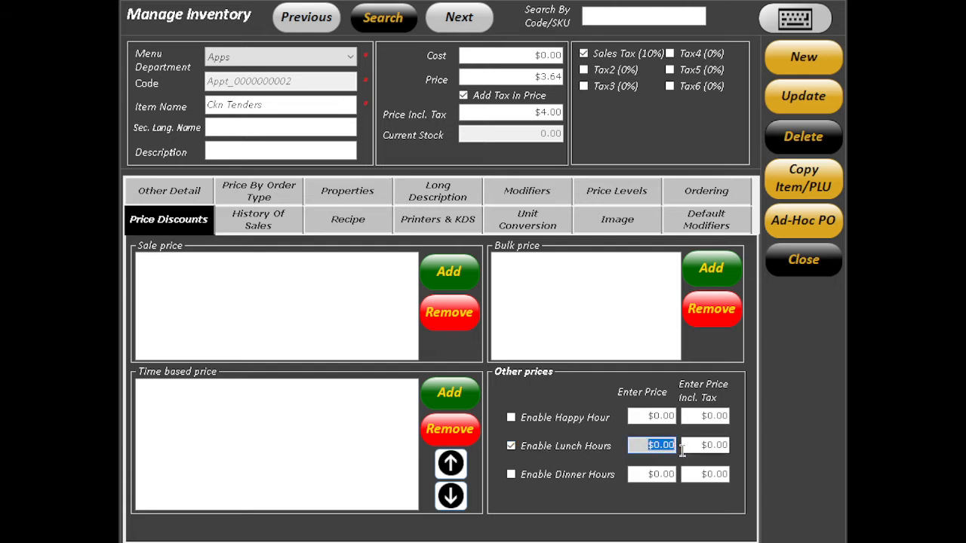
text(3.99)
key(Tab)
text(4.99)
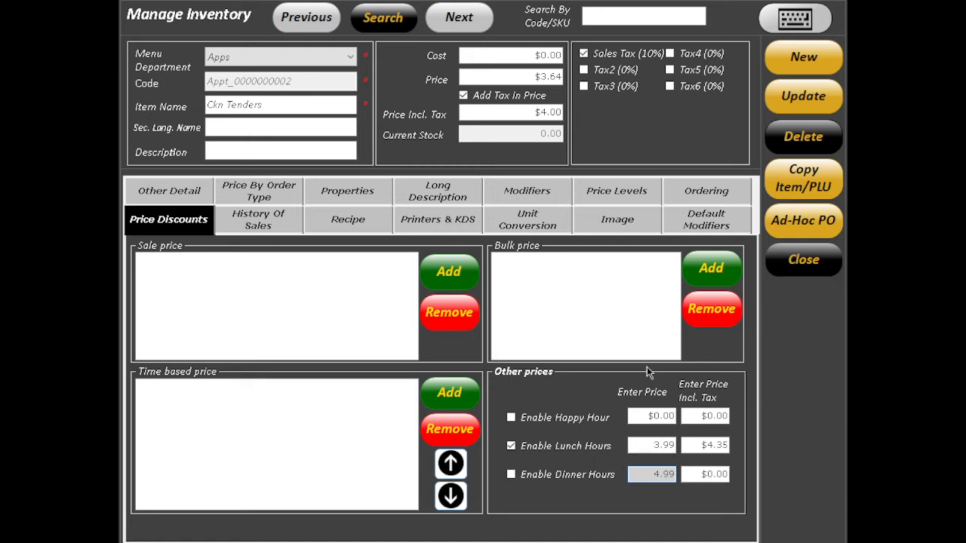
Leave the inventory manager and view the crust prices of Spinach Pizza and Hawaiian Pizza in the Pizza Builder.
click(793, 276)
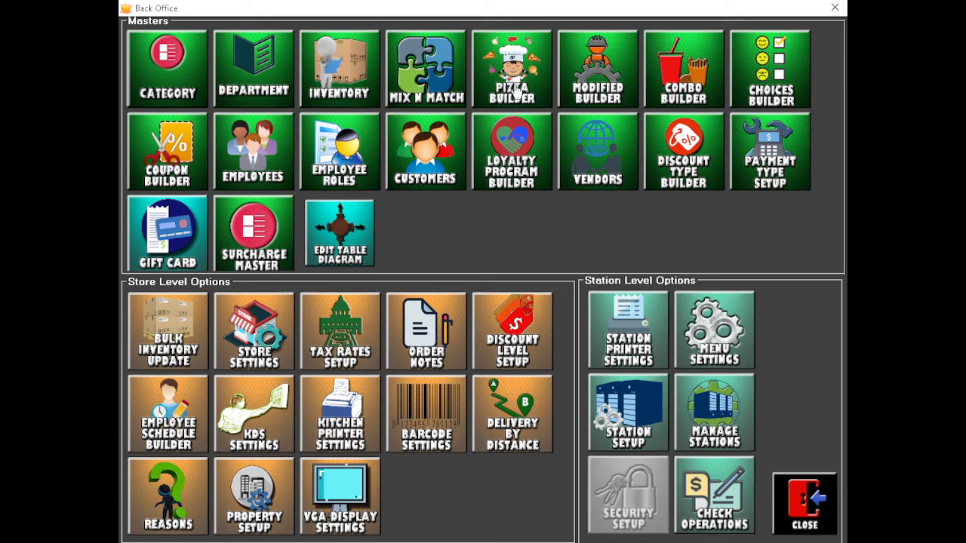
click(521, 85)
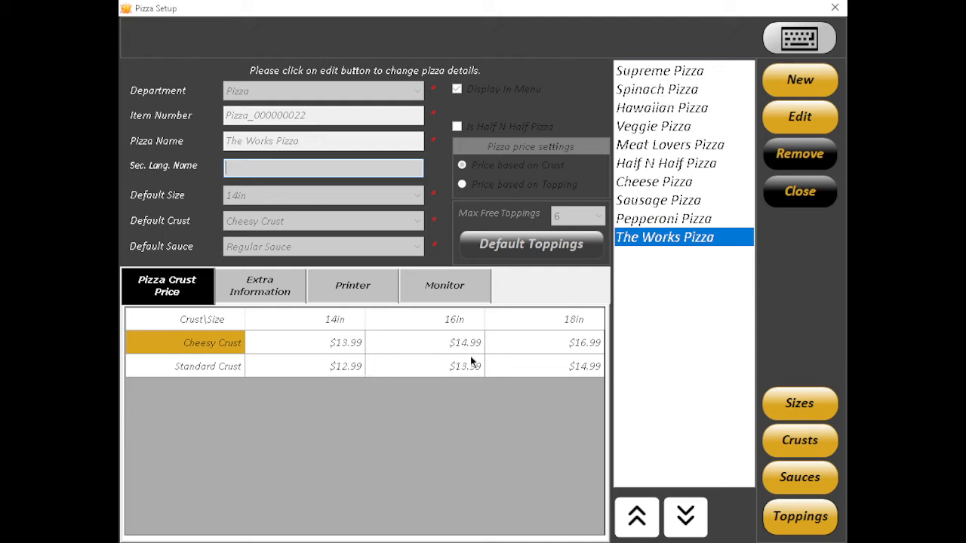
click(686, 91)
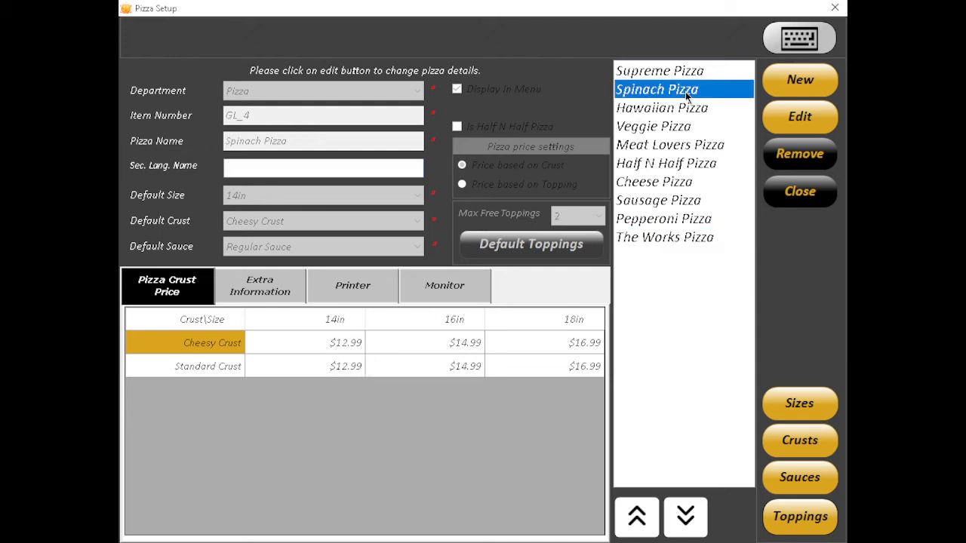
click(686, 108)
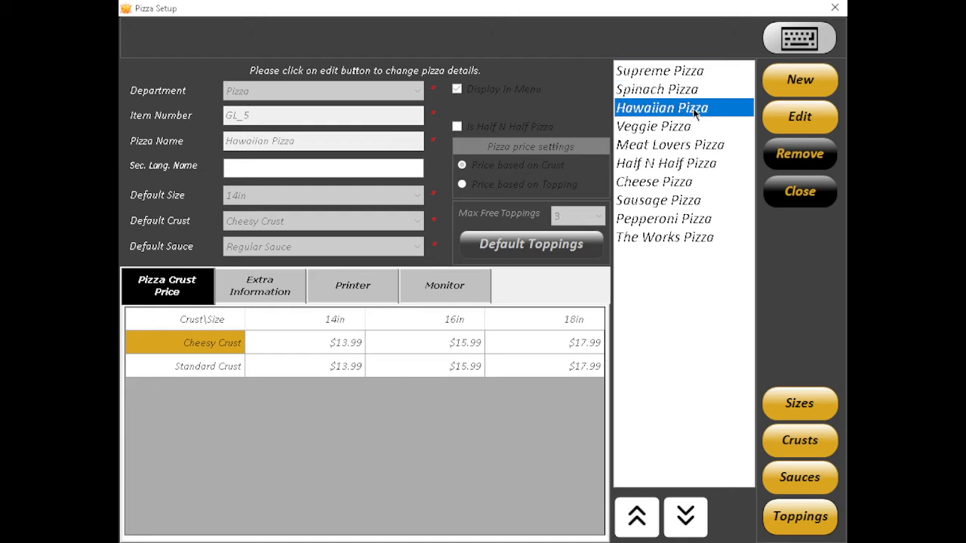
Start editing Hawaiian Pizza and set its 14in Cheesy Crust price to 14.50.
click(797, 121)
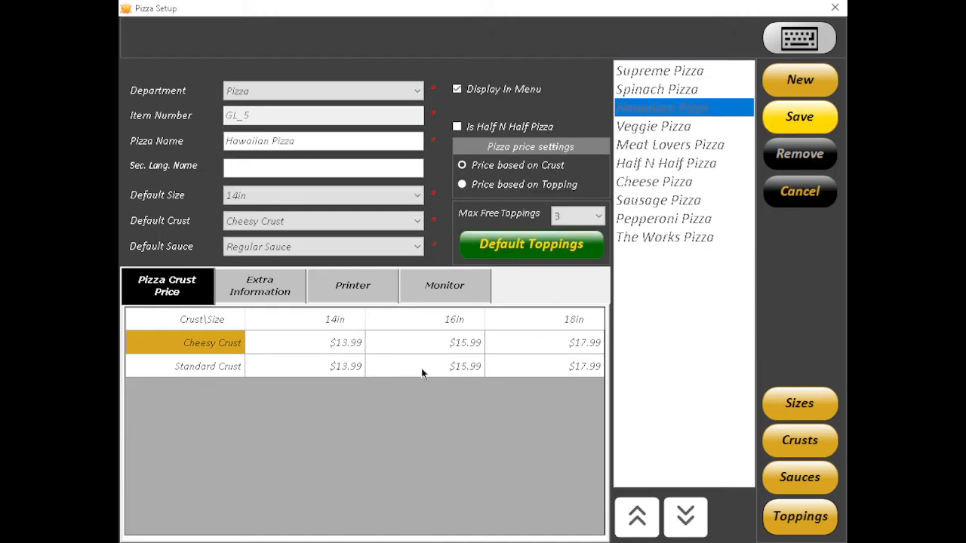
click(341, 345)
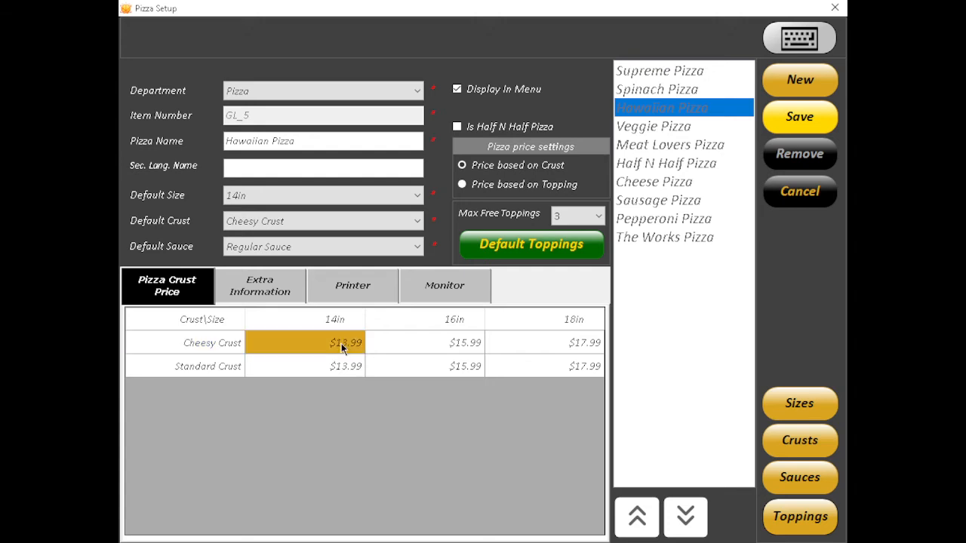
click(375, 341)
click(374, 281)
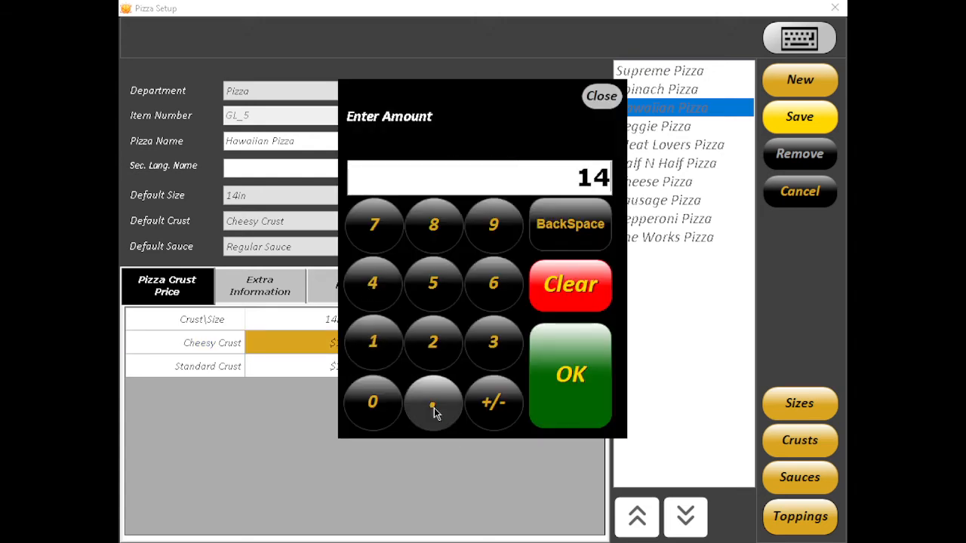
click(433, 403)
click(434, 291)
click(389, 406)
click(598, 360)
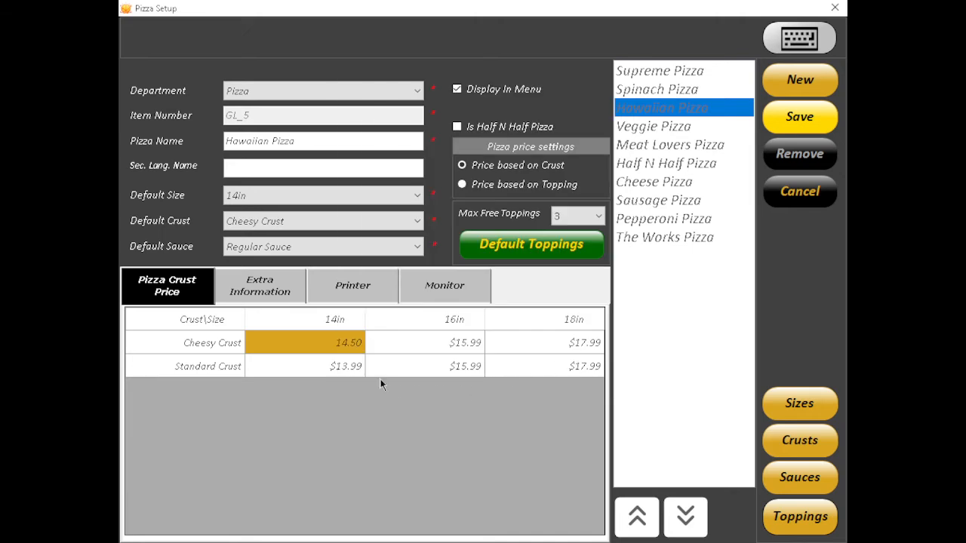
Set the 14in Standard Crust price of Hawaiian Pizza to 14.50.
click(358, 369)
click(373, 341)
click(374, 283)
click(433, 402)
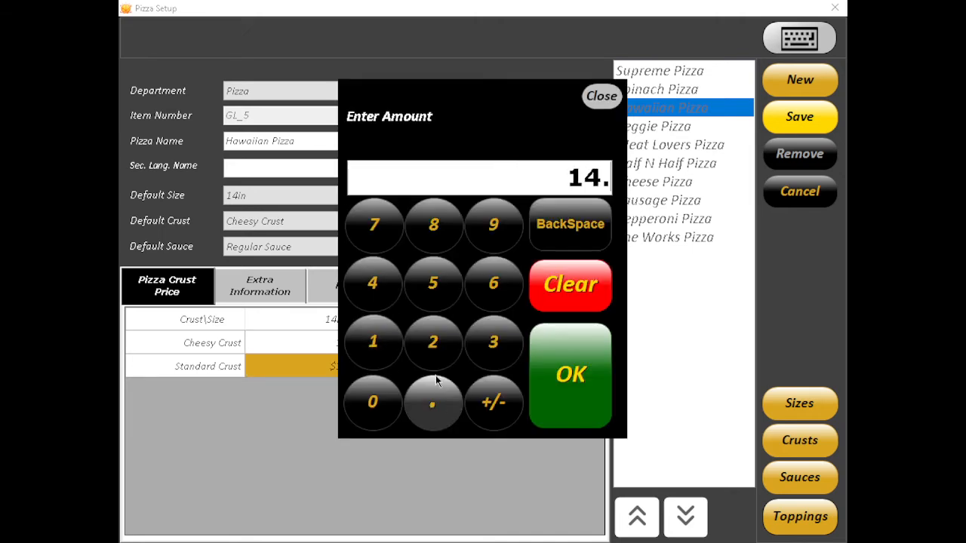
click(433, 283)
click(397, 388)
click(534, 376)
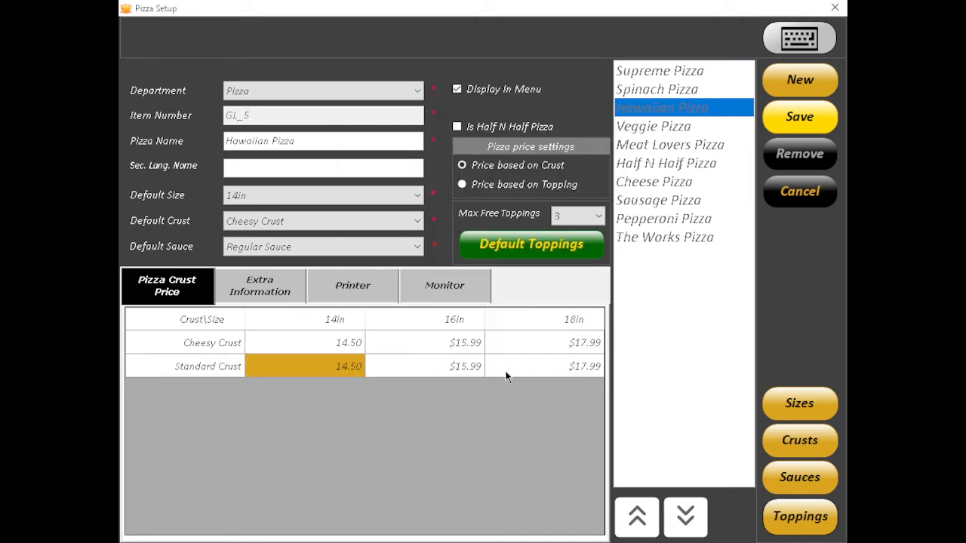
Set the 16in Cheesy Crust price of Hawaiian Pizza to 16.00.
click(446, 344)
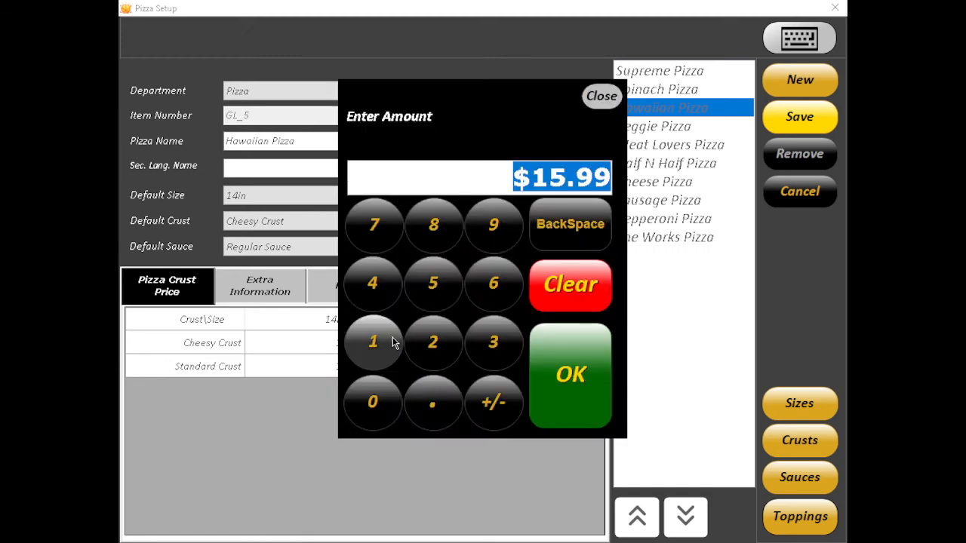
click(377, 341)
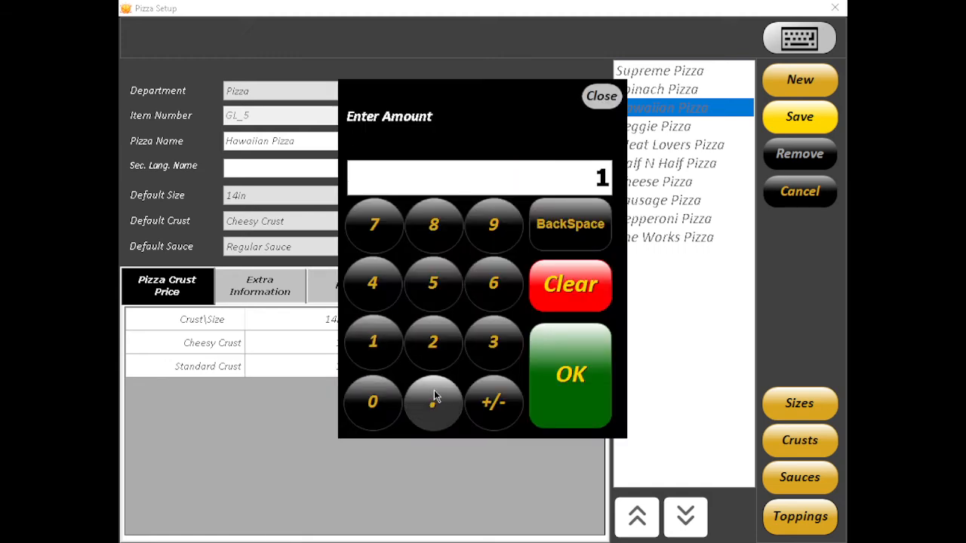
click(492, 283)
click(428, 401)
click(371, 400)
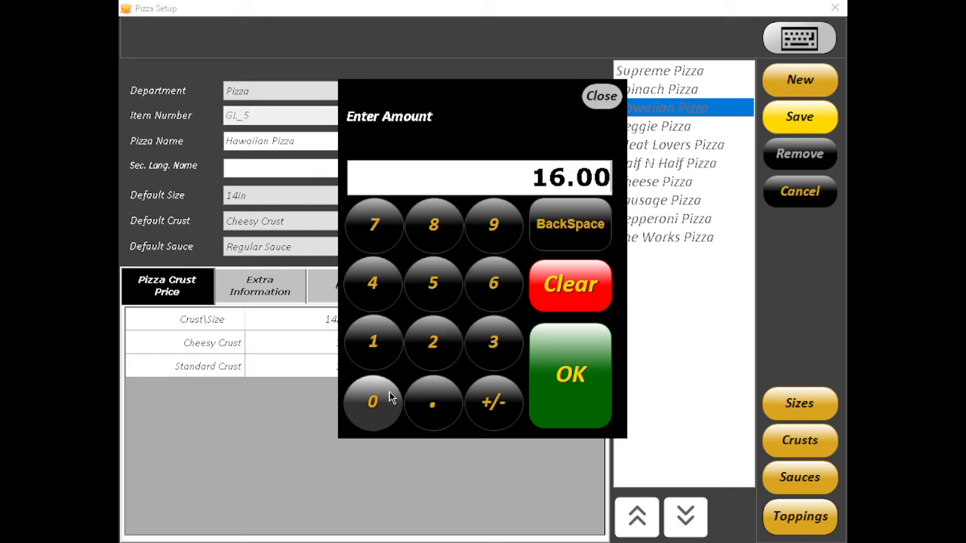
click(564, 378)
Set the 16in Standard Crust price of Hawaiian Pizza to 16.00 and save the pizza.
click(453, 368)
click(373, 342)
click(494, 283)
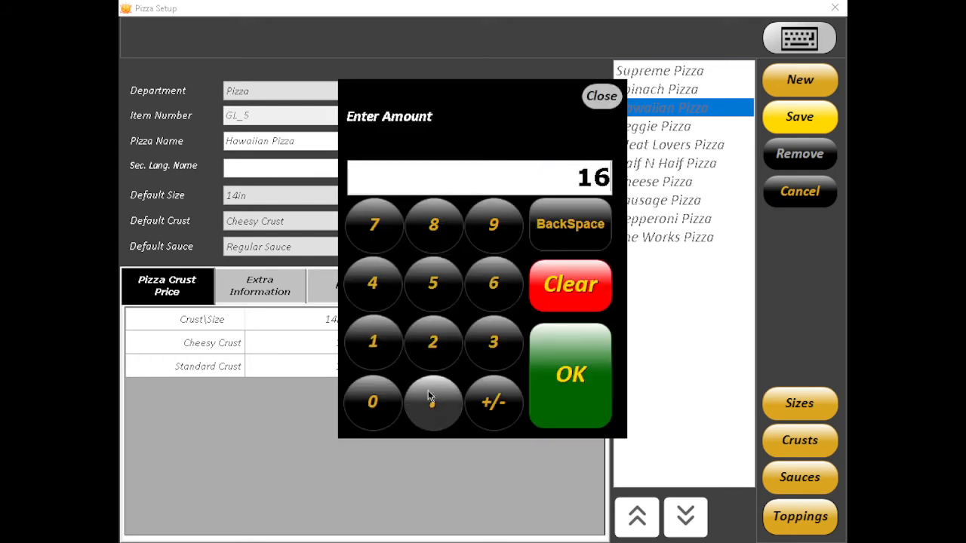
click(428, 396)
click(372, 400)
click(562, 378)
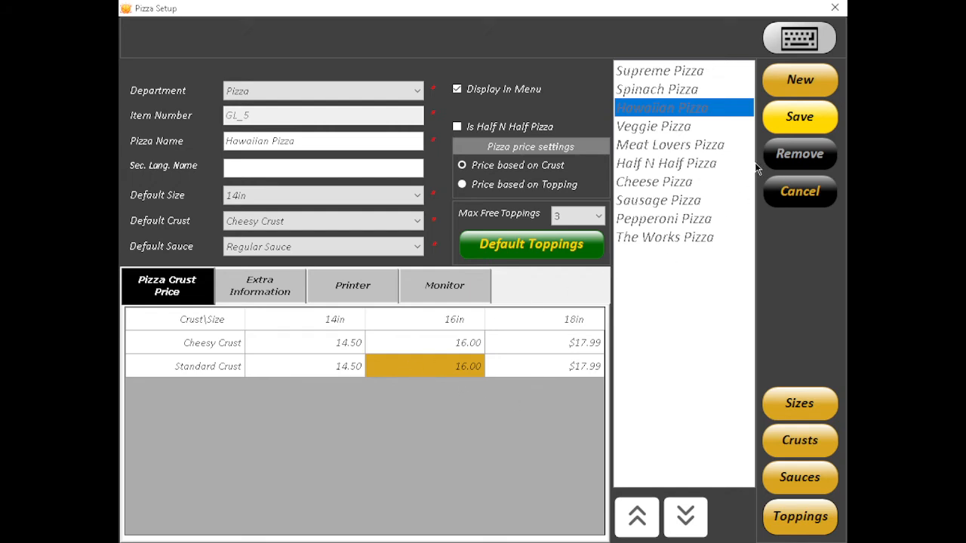
click(801, 117)
click(492, 212)
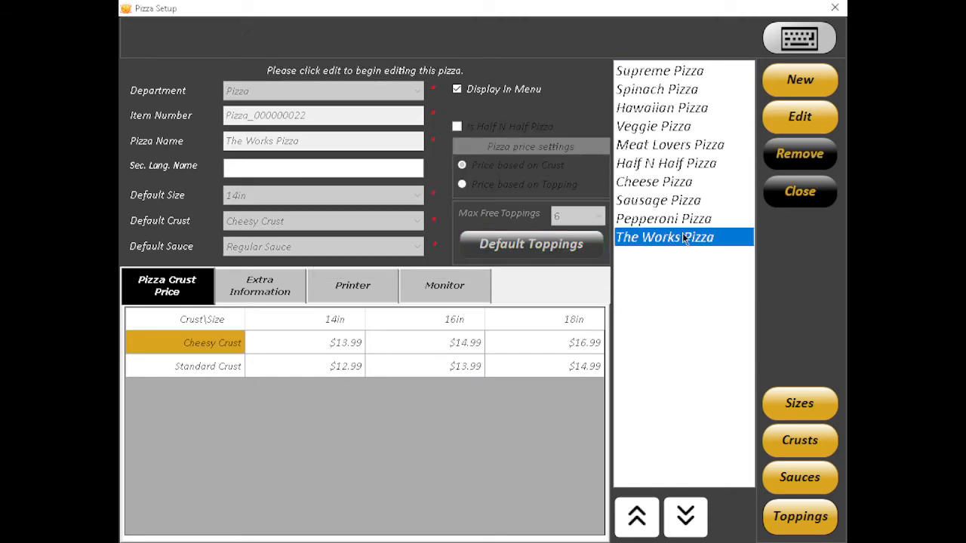
Leave the pizza setup and bring up the modifier search from the Modified Builder.
click(800, 193)
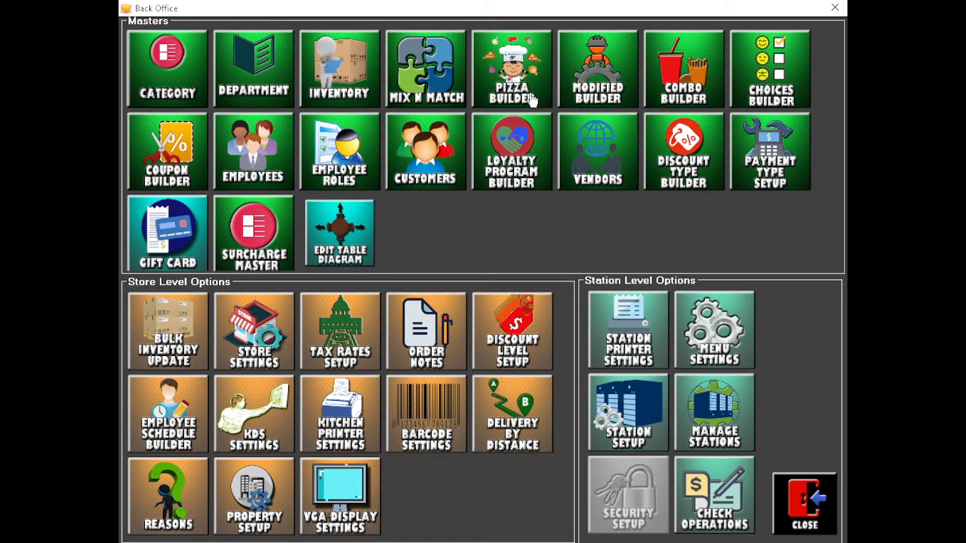
click(604, 69)
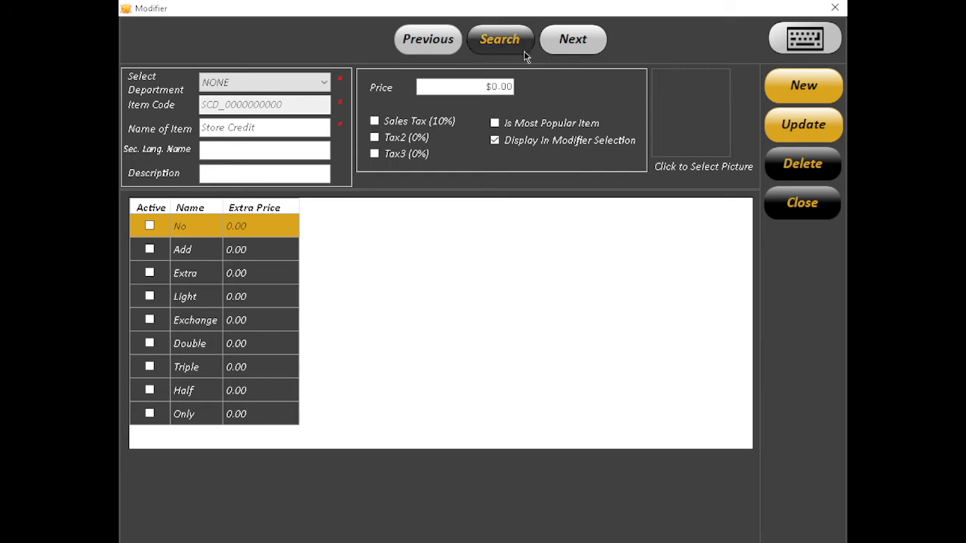
click(428, 40)
click(562, 42)
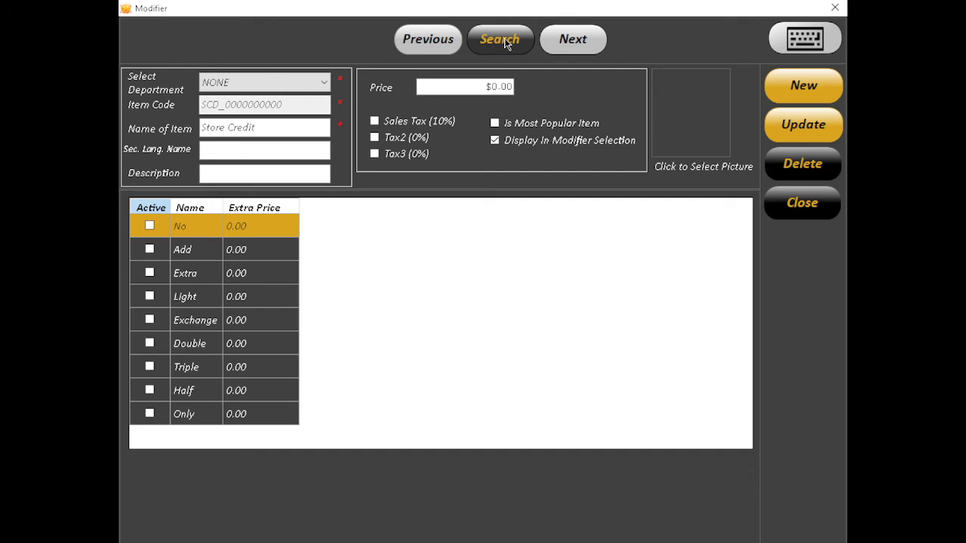
click(504, 42)
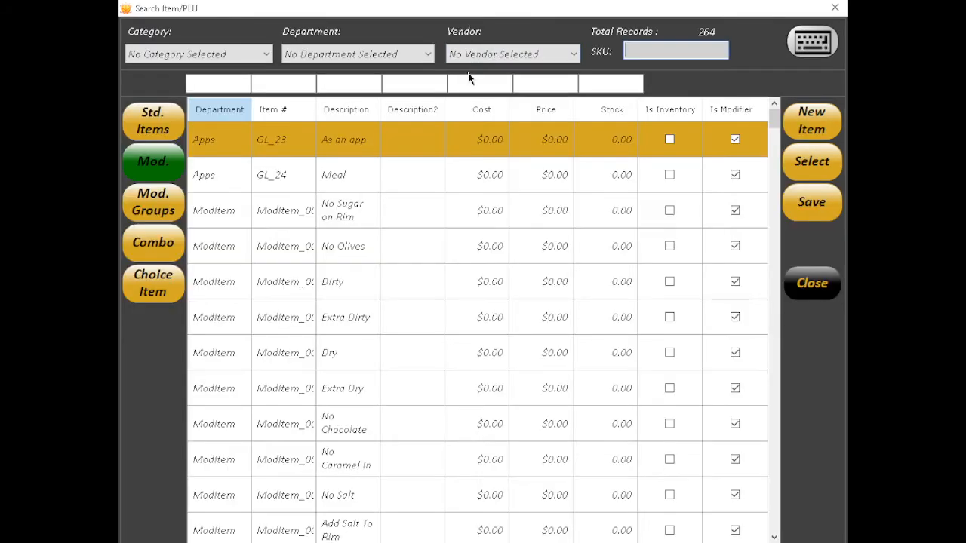
Filter the modifiers by description with "d" and open the Add American modifier.
click(362, 86)
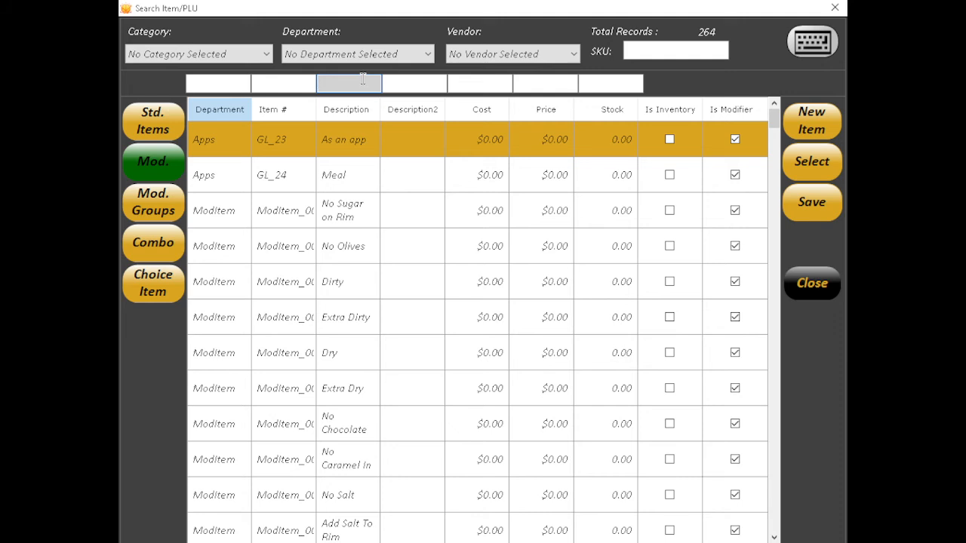
text(d)
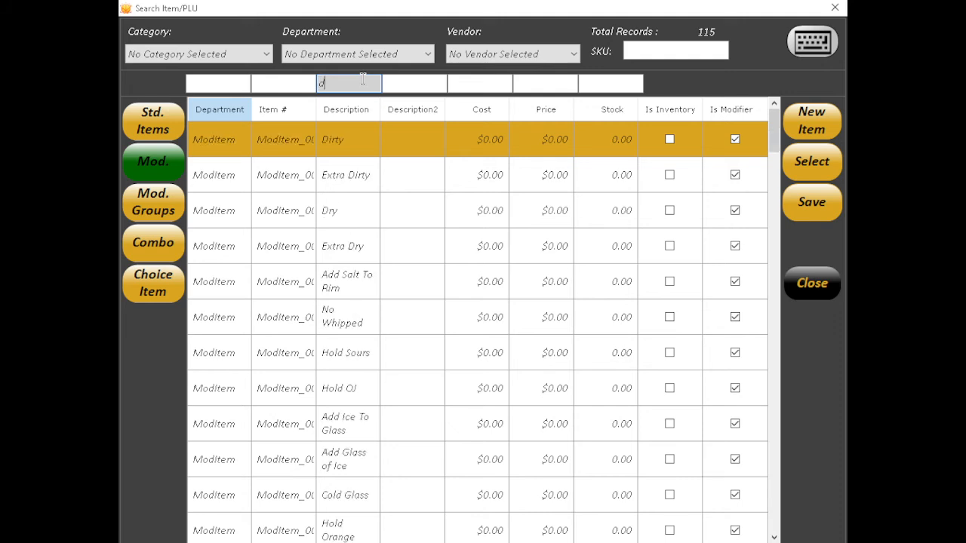
scroll(340, 294, down, 10)
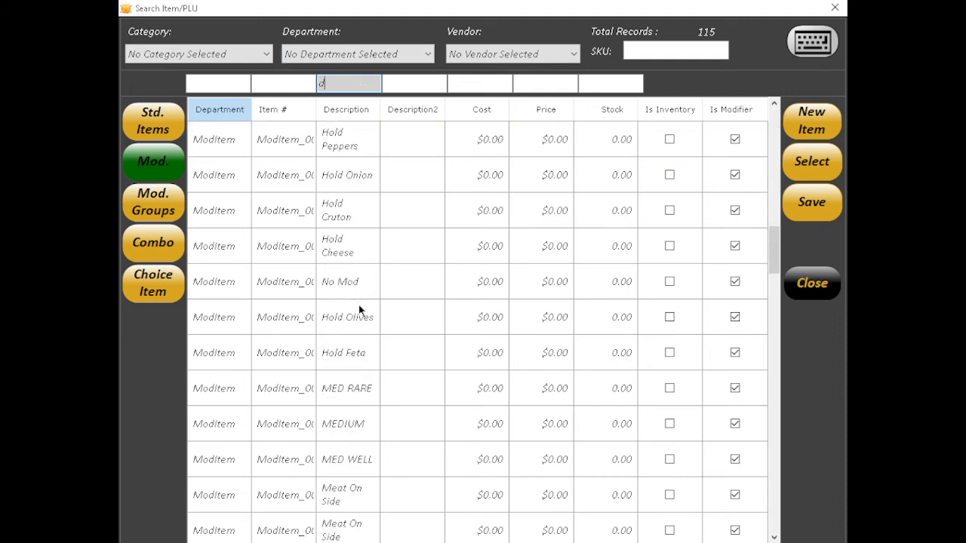
scroll(355, 336, down, 10)
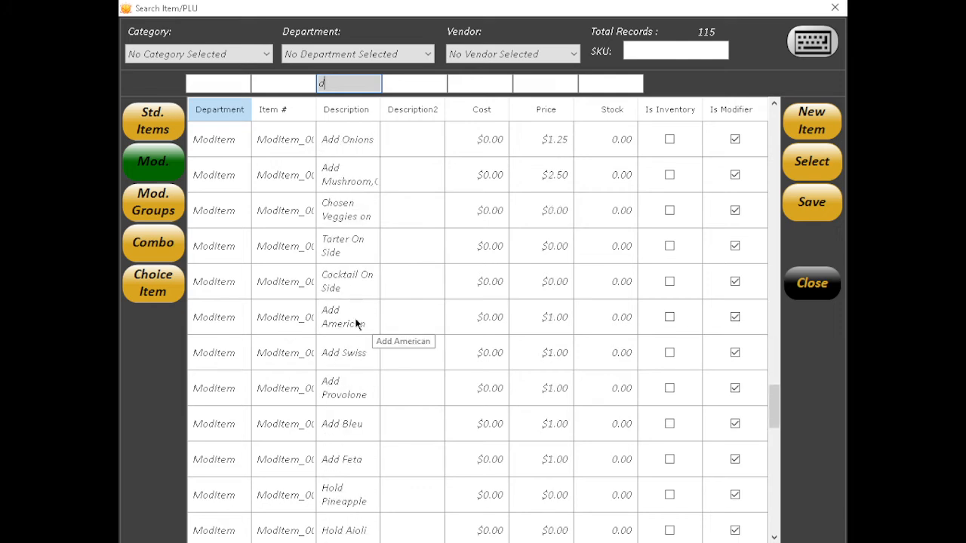
click(357, 323)
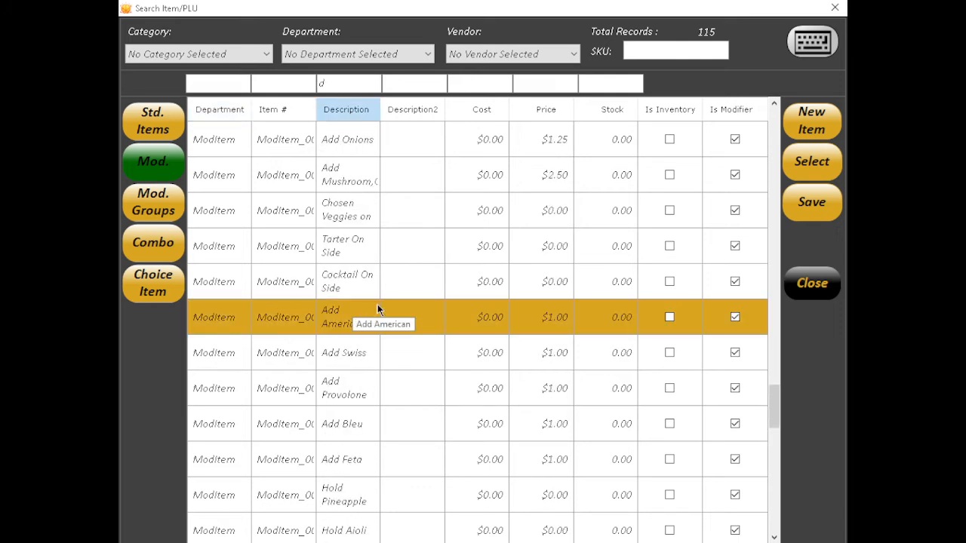
click(814, 171)
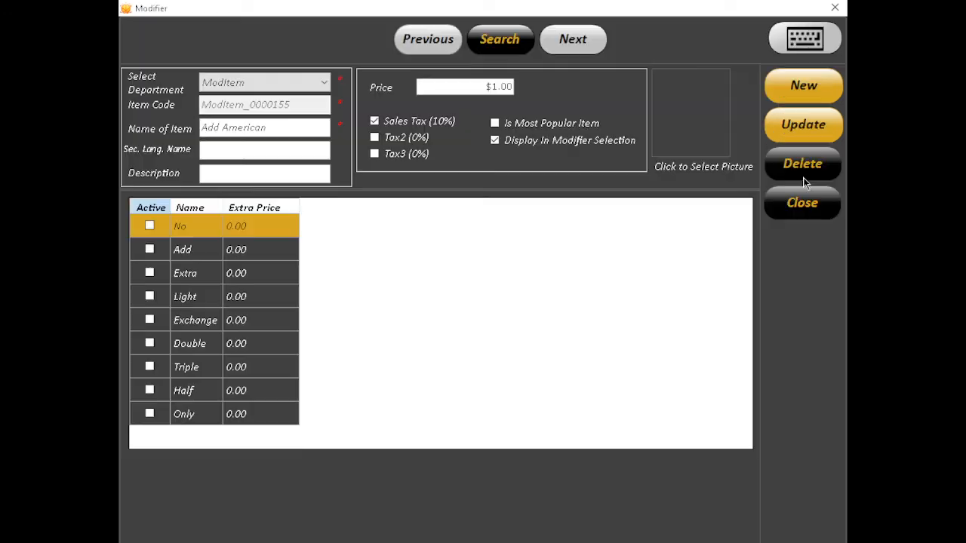
Set the Add American modifier's price to 1.50 and update its record.
drag(429, 88, 554, 94)
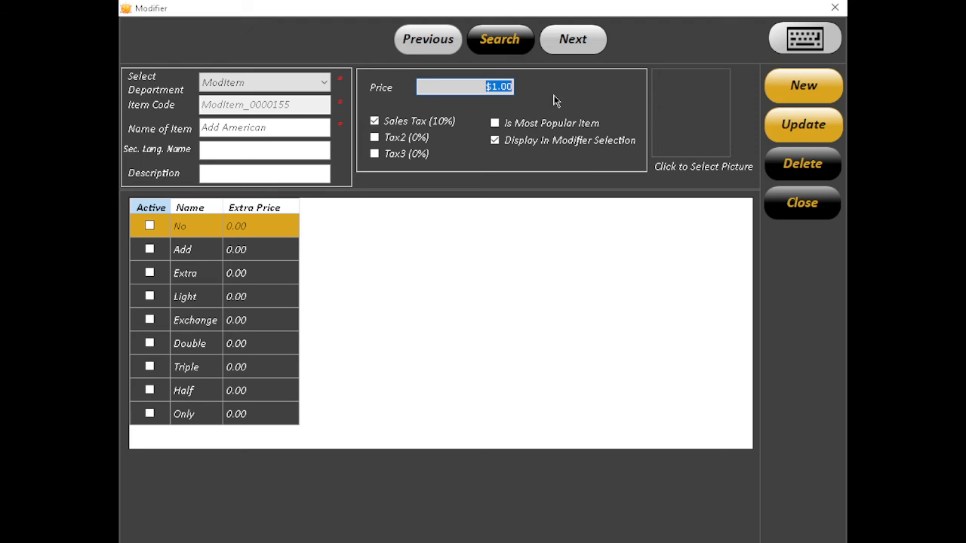
text(1.)
click(803, 125)
click(496, 215)
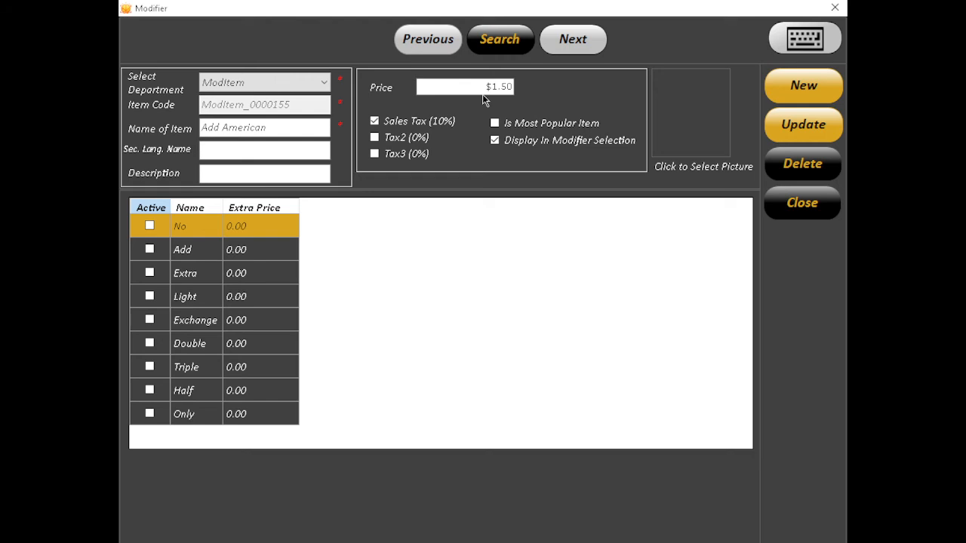
click(484, 92)
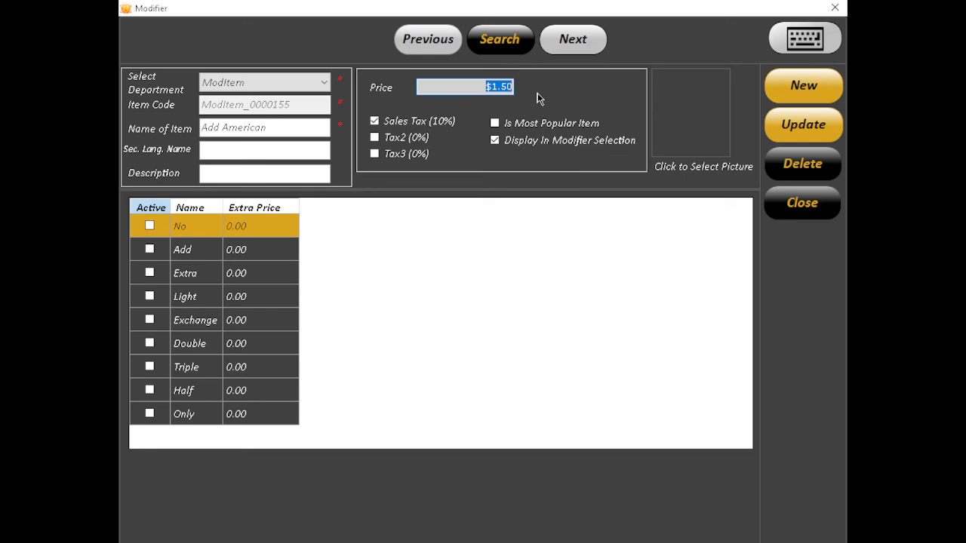
Search the modifier groups and open the Toppings group.
click(504, 45)
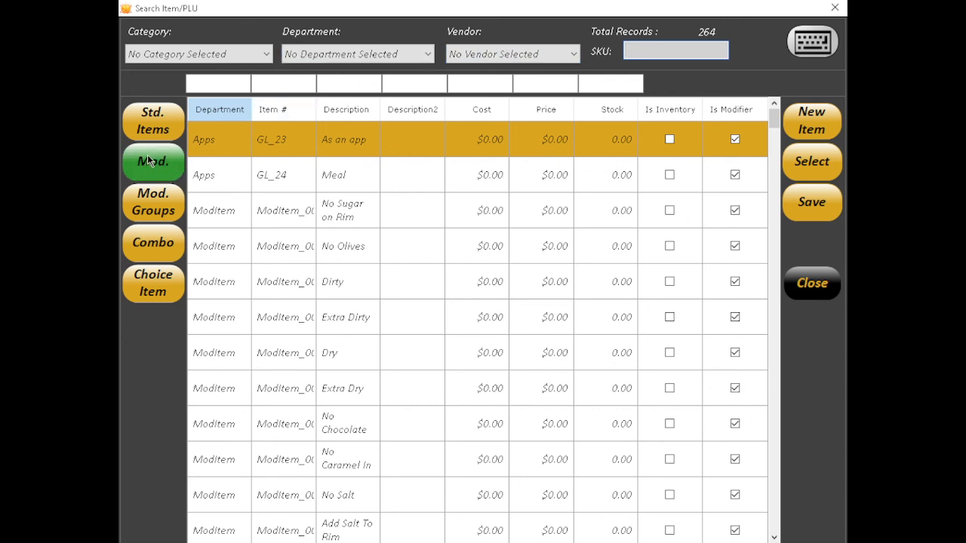
click(154, 196)
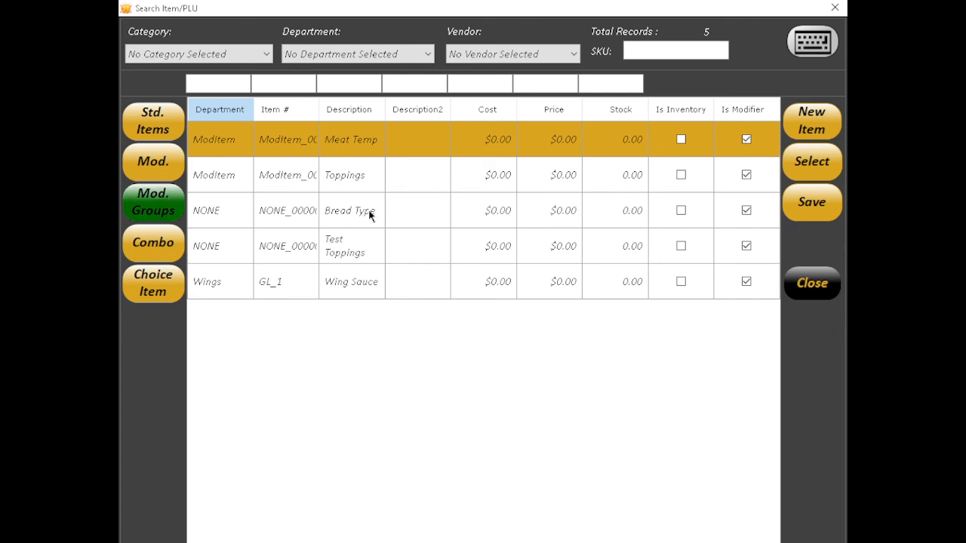
double_click(348, 174)
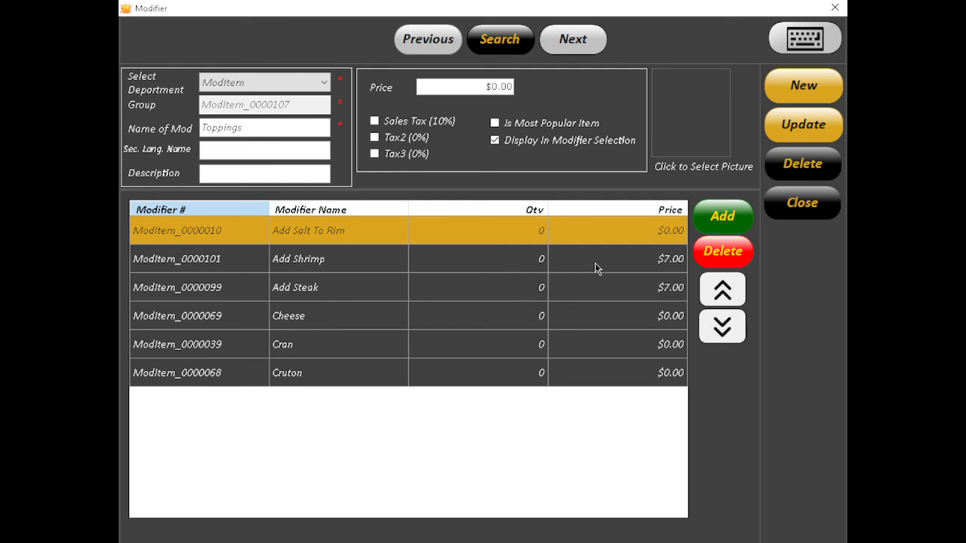
Set the prices of Add Steak and Add Shrimp in the Toppings group to 5.00 each.
click(656, 294)
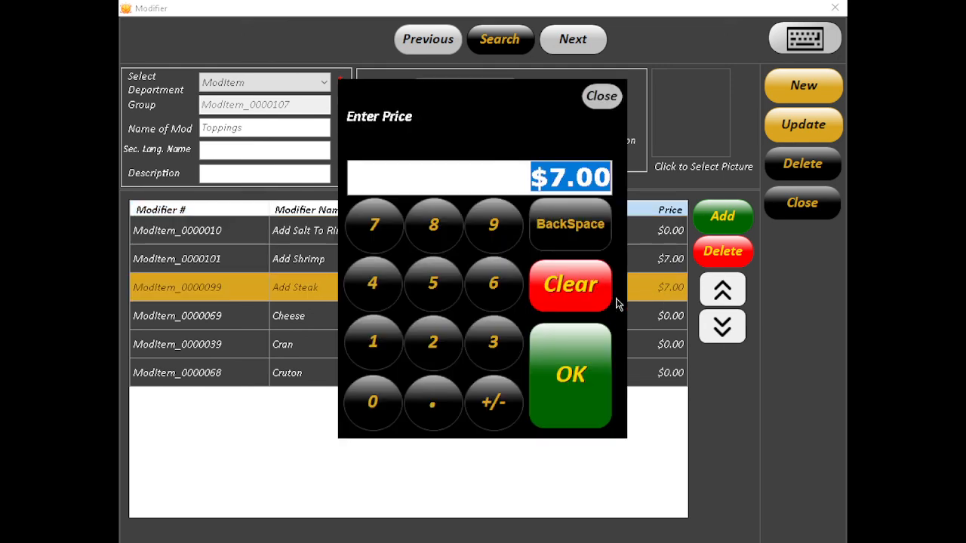
click(447, 294)
click(536, 368)
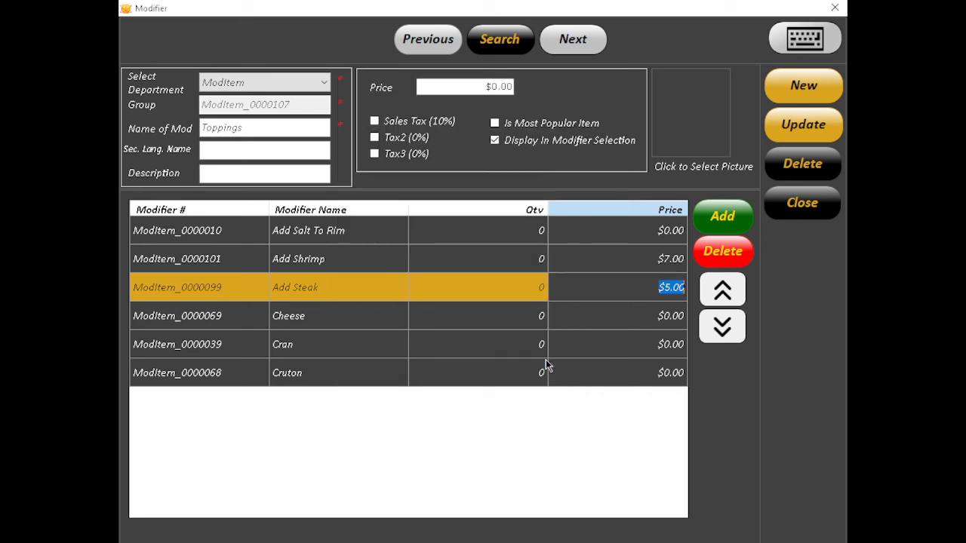
click(617, 267)
click(459, 290)
click(560, 351)
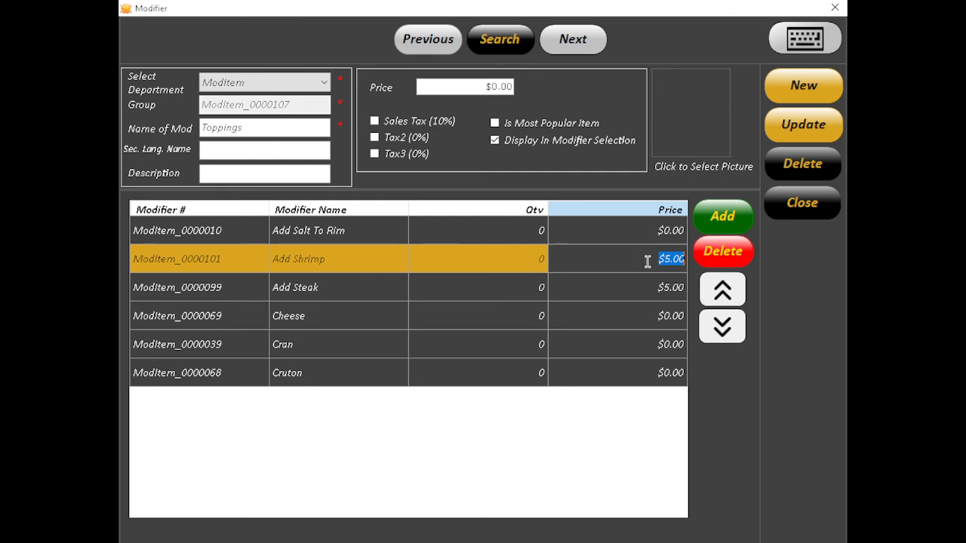
Update the Toppings modifier group record and exit the back office to the table layout.
click(265, 128)
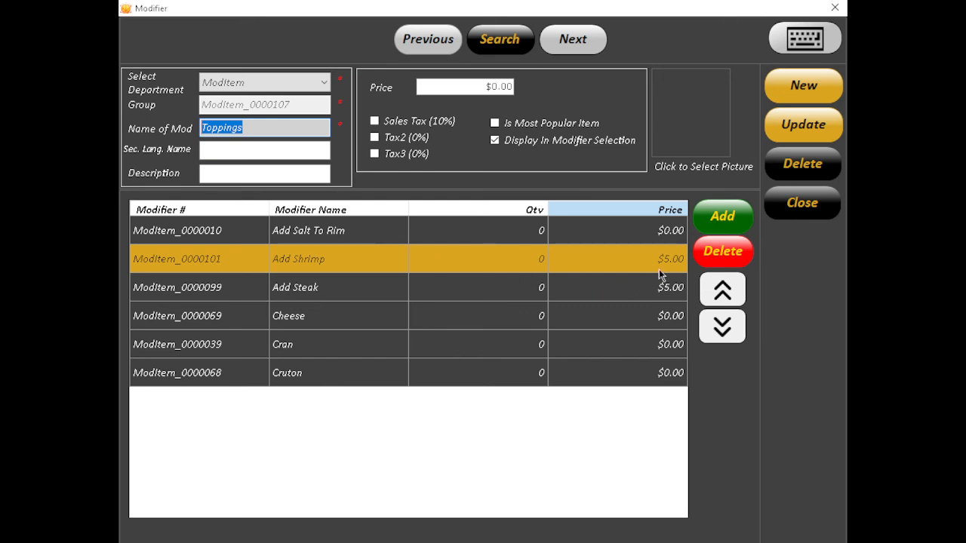
click(802, 125)
click(484, 224)
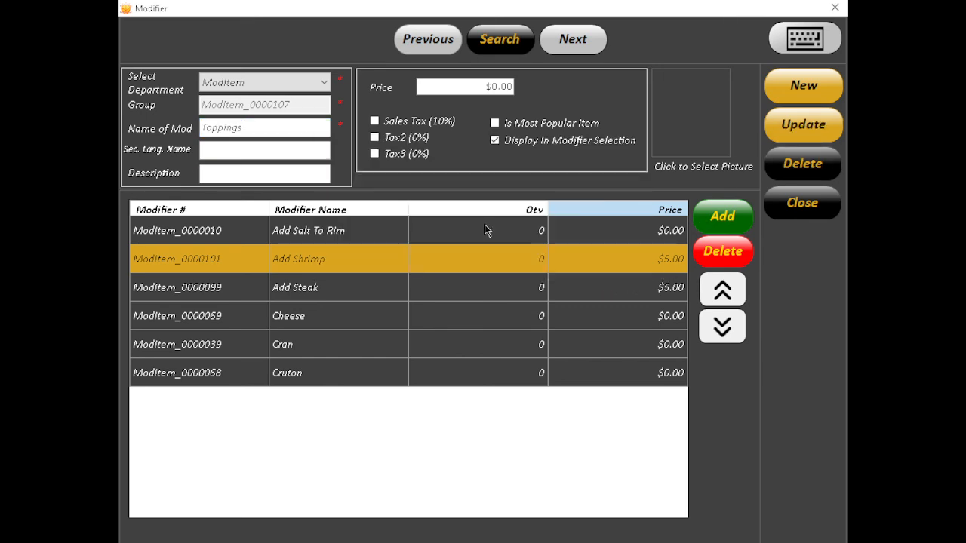
click(802, 202)
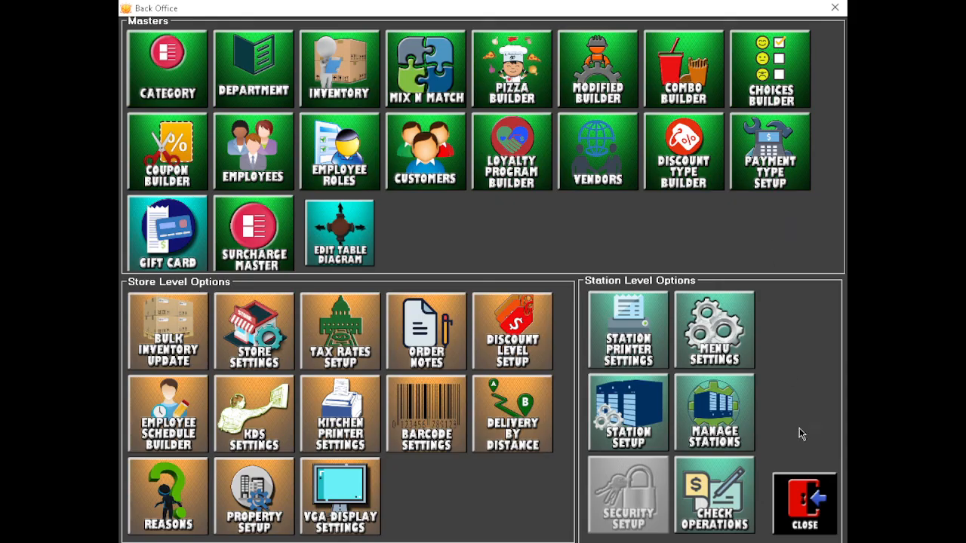
click(799, 509)
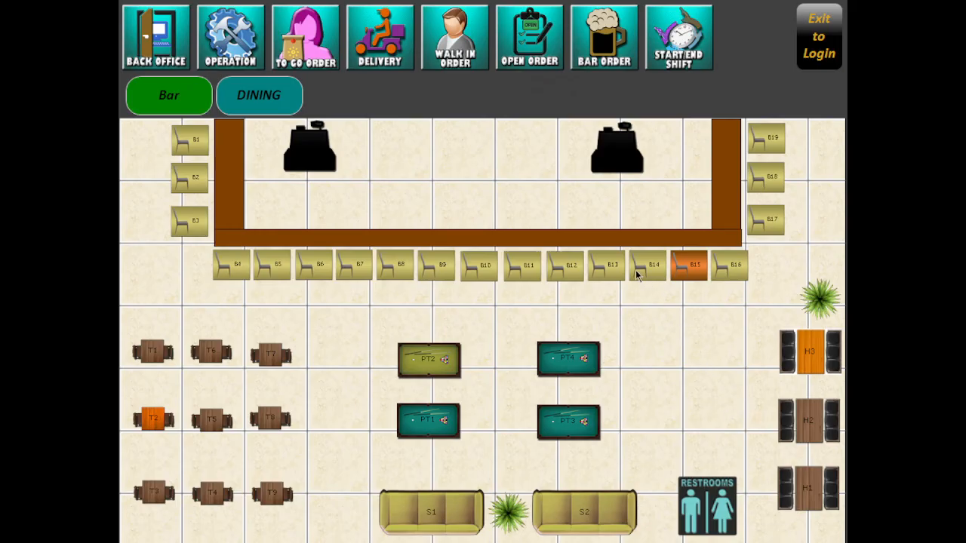